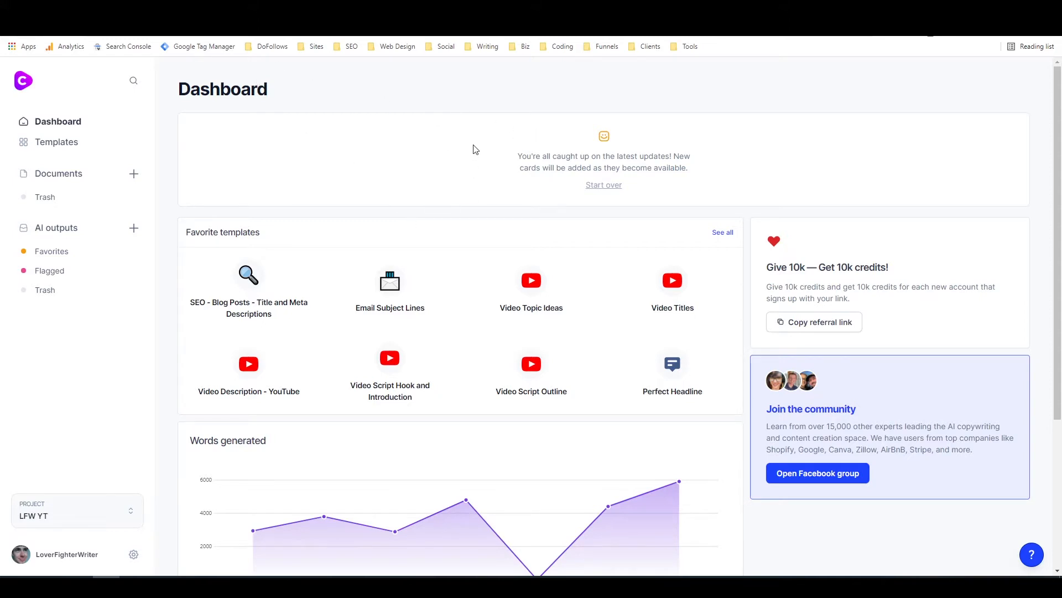
# - Examine the daily figures in the dashboard's words generated chart from Jun 14 to Jun 20
pyautogui.scroll(-4, 512, 149)
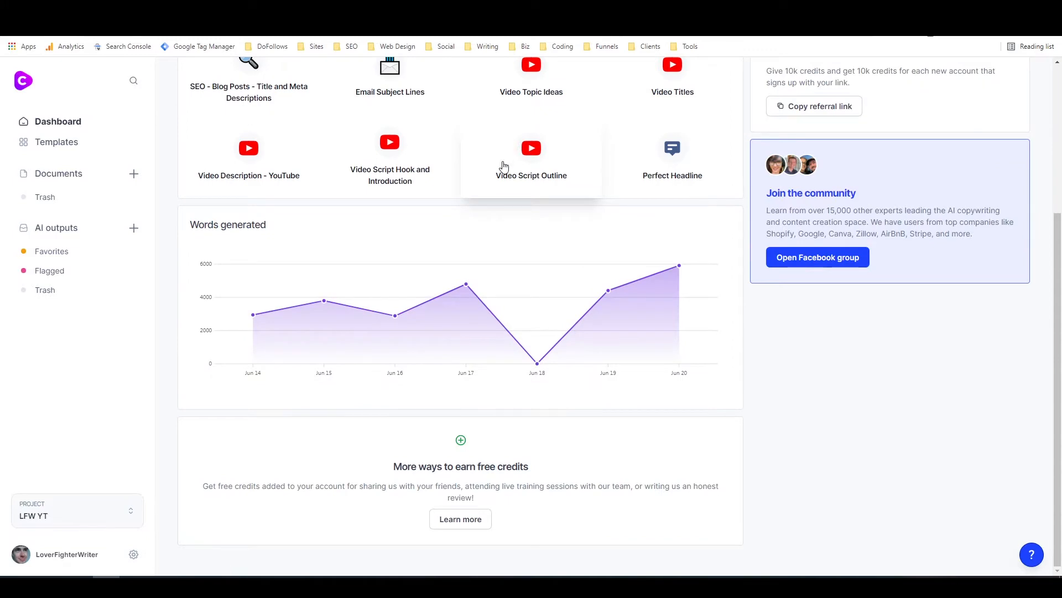
pyautogui.moveTo(631, 350)
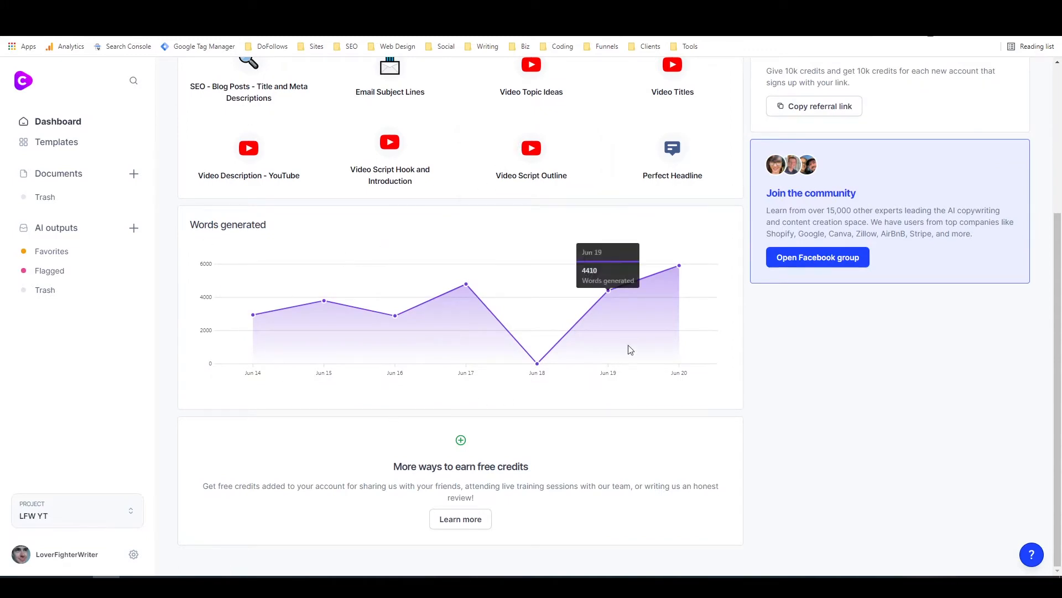
pyautogui.moveTo(695, 274)
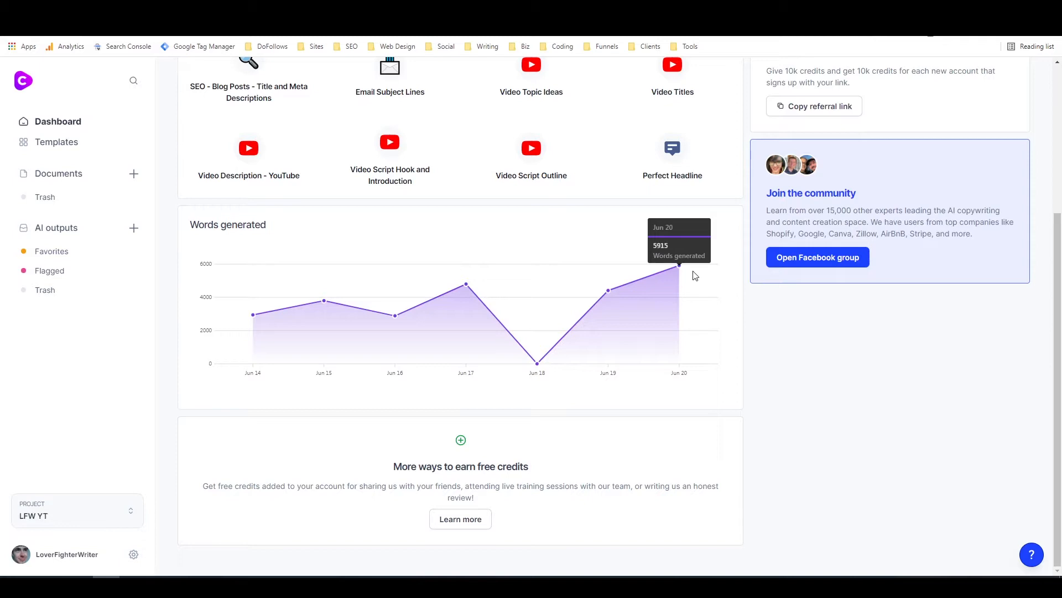
pyautogui.moveTo(263, 314)
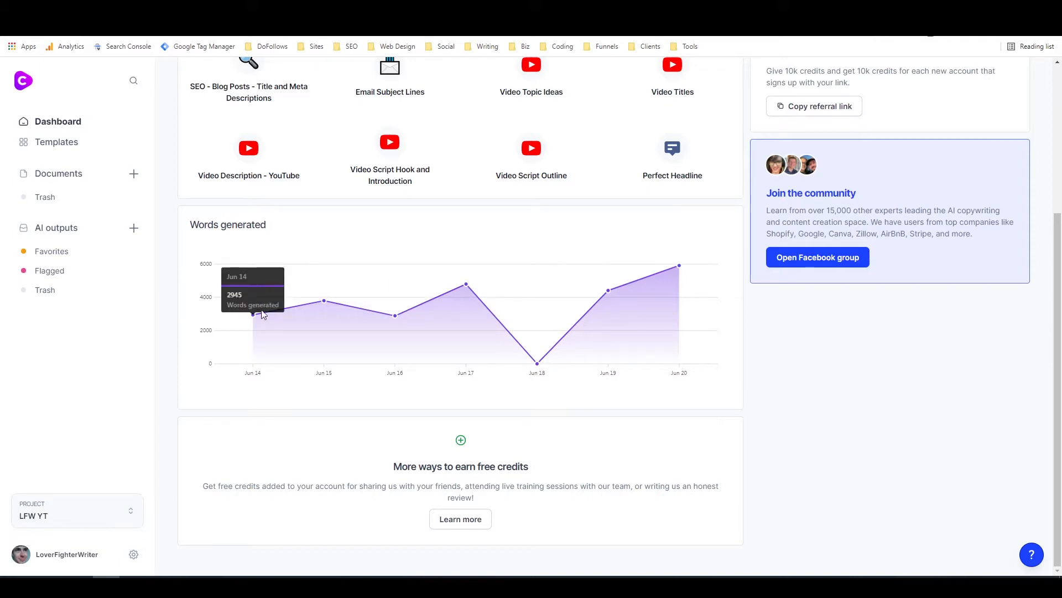
pyautogui.moveTo(320, 319)
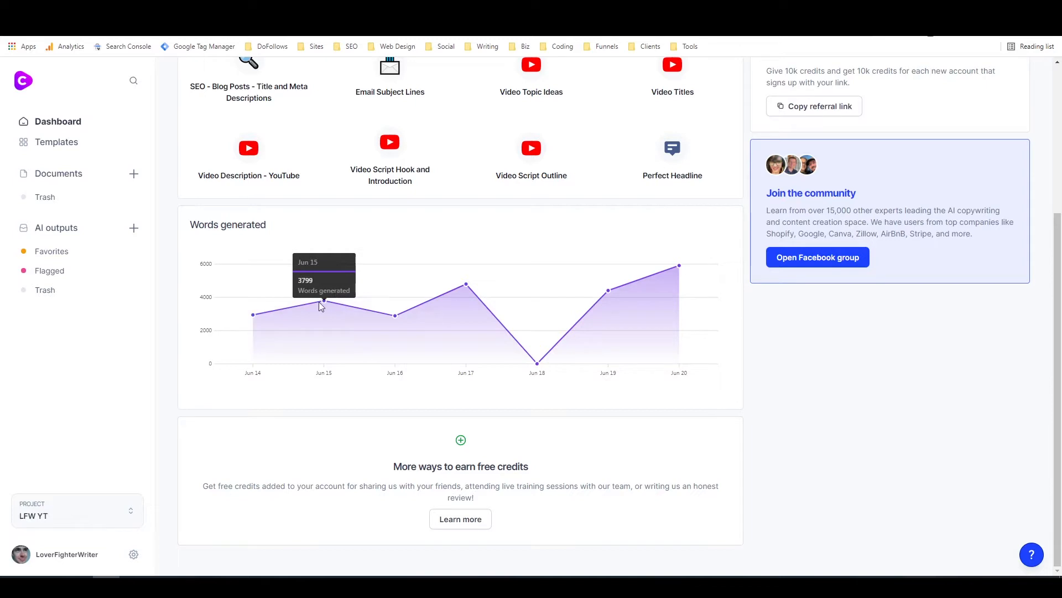
pyautogui.moveTo(393, 315)
pyautogui.moveTo(450, 291)
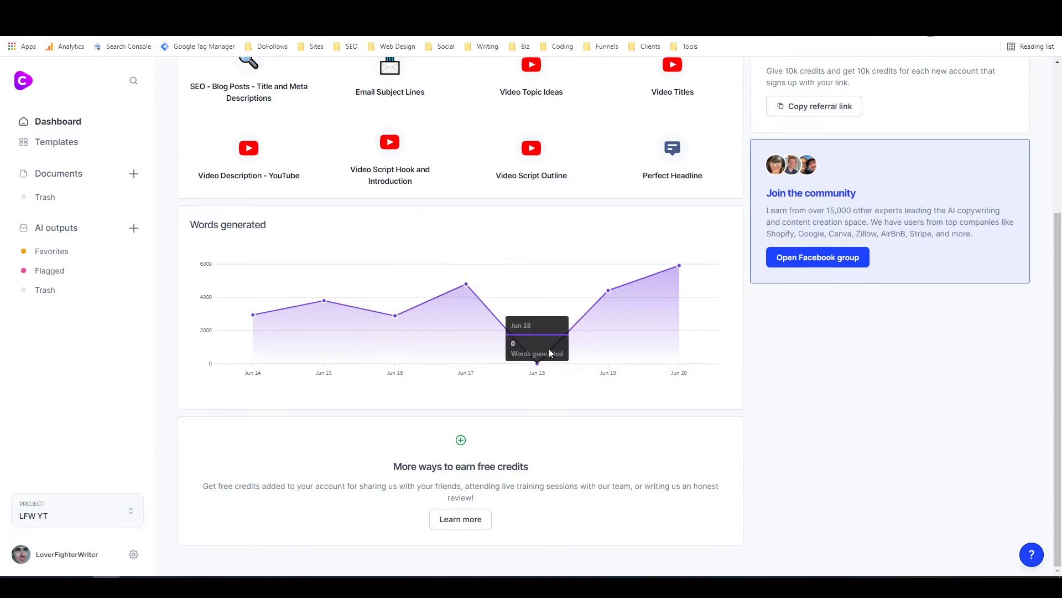
pyautogui.moveTo(603, 297)
pyautogui.moveTo(660, 277)
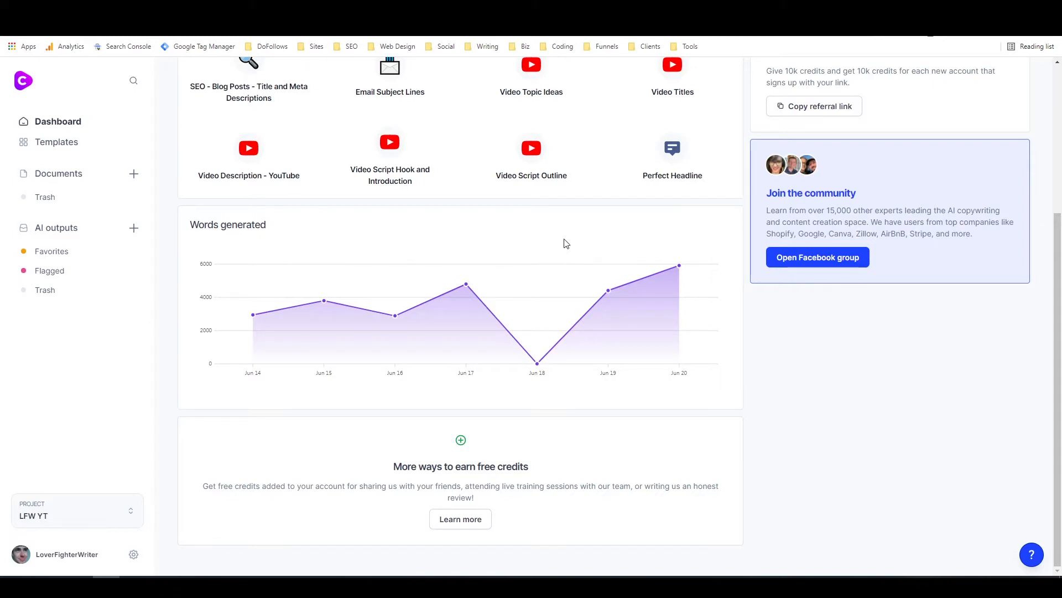
pyautogui.moveTo(560, 290)
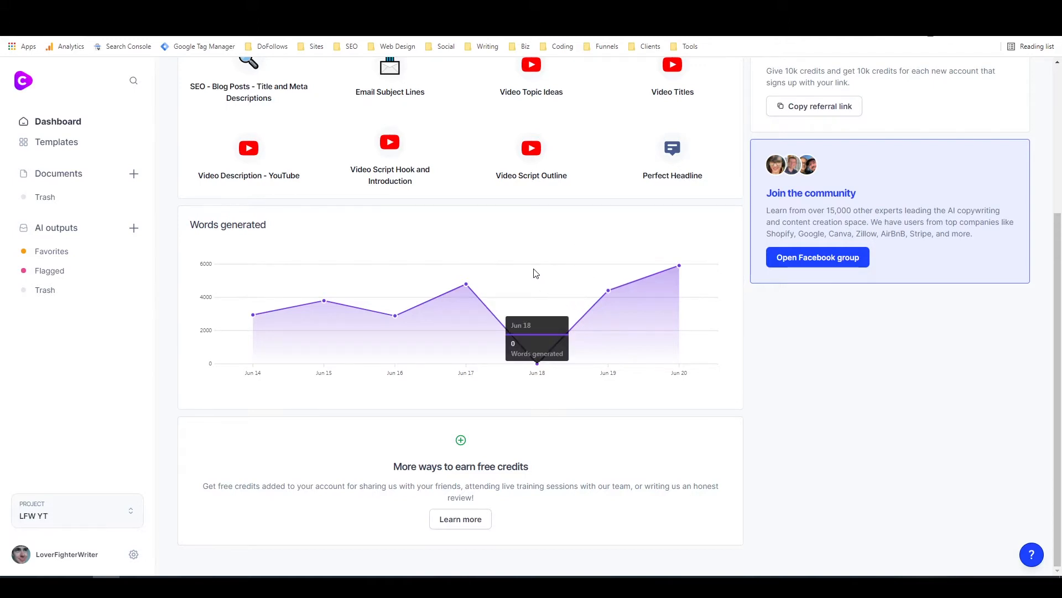
pyautogui.scroll(4, 588, 281)
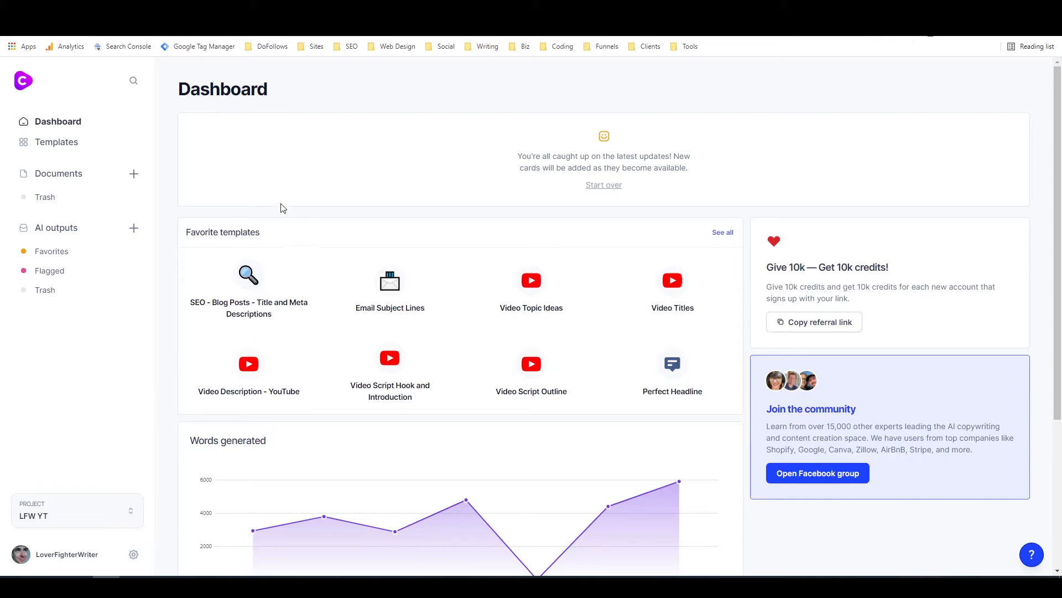
# - Open the template library and look through the available content templates
pyautogui.click(72, 148)
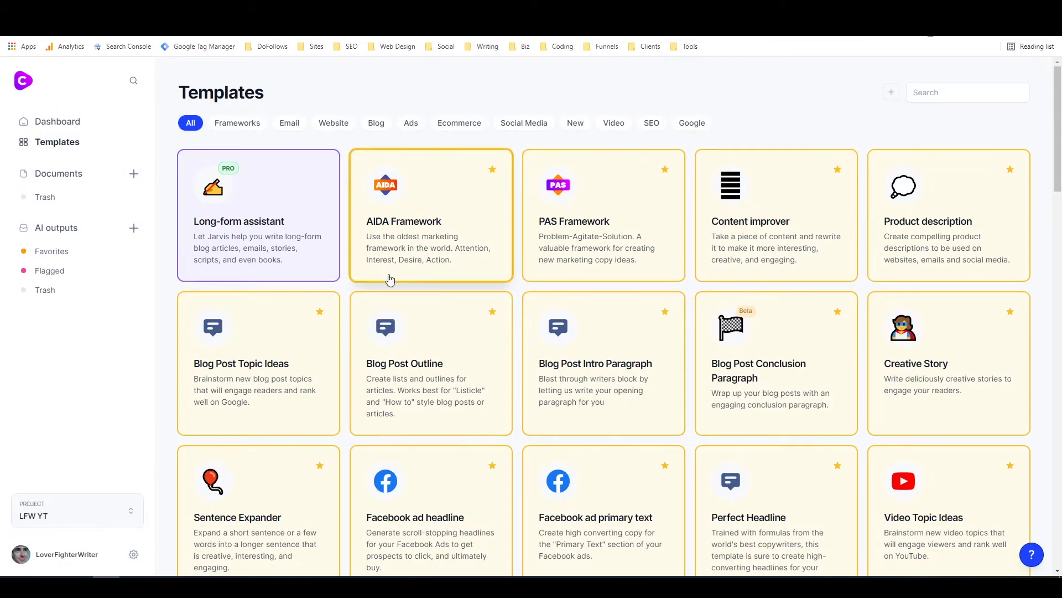
pyautogui.scroll(-8, 389, 275)
pyautogui.scroll(-17, 394, 252)
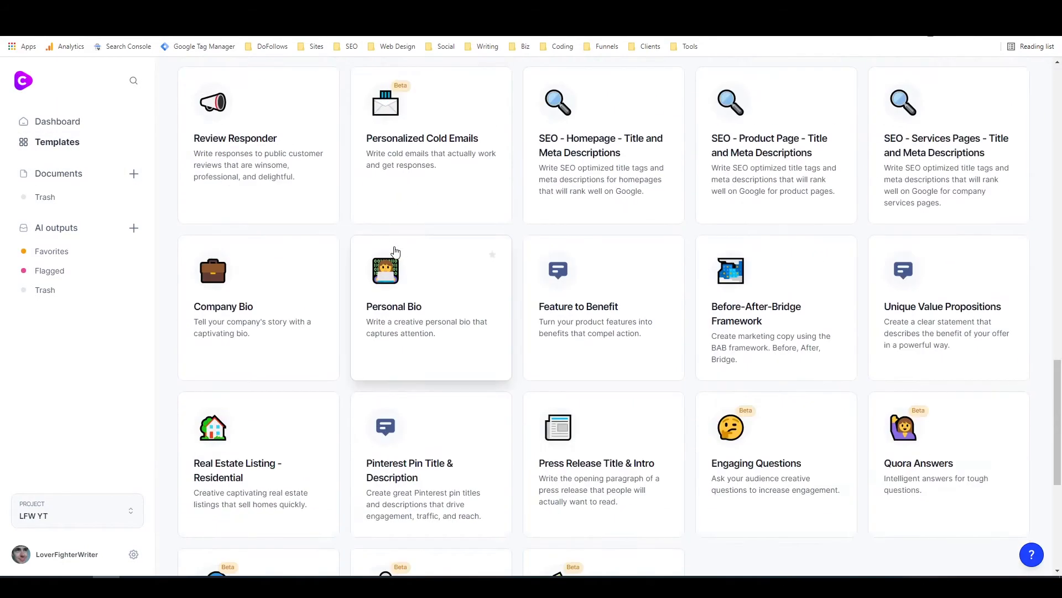
pyautogui.scroll(20, 390, 250)
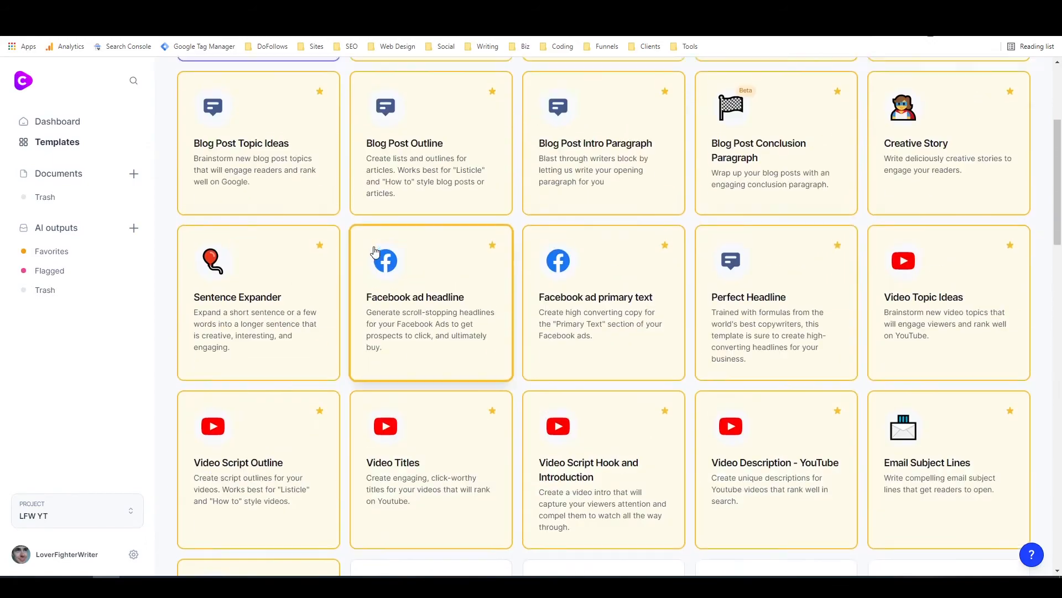
# - Create a new document using the Long-form assistant workflow
pyautogui.click(133, 174)
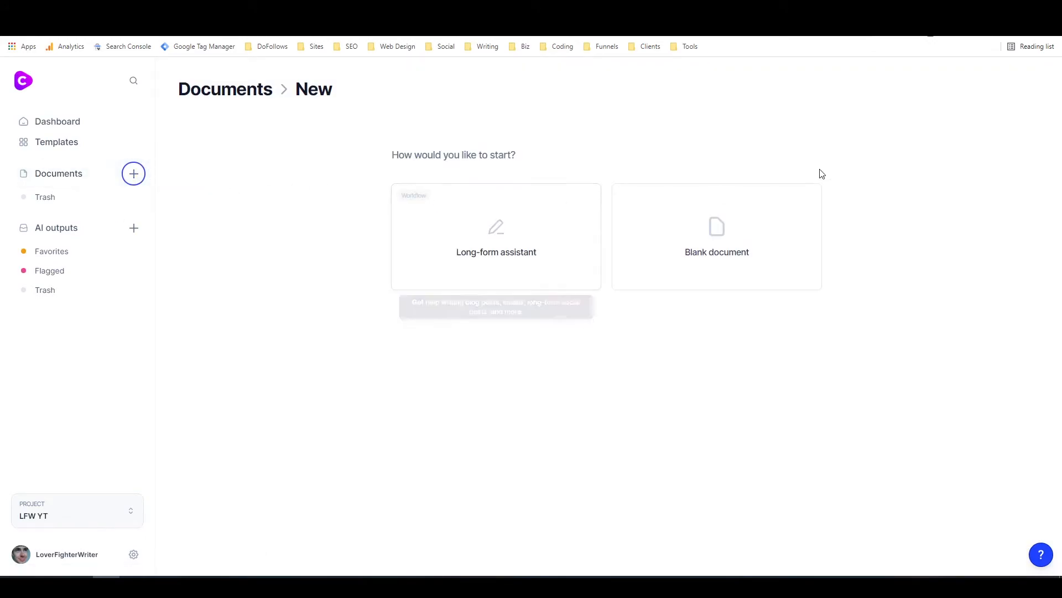
pyautogui.click(553, 253)
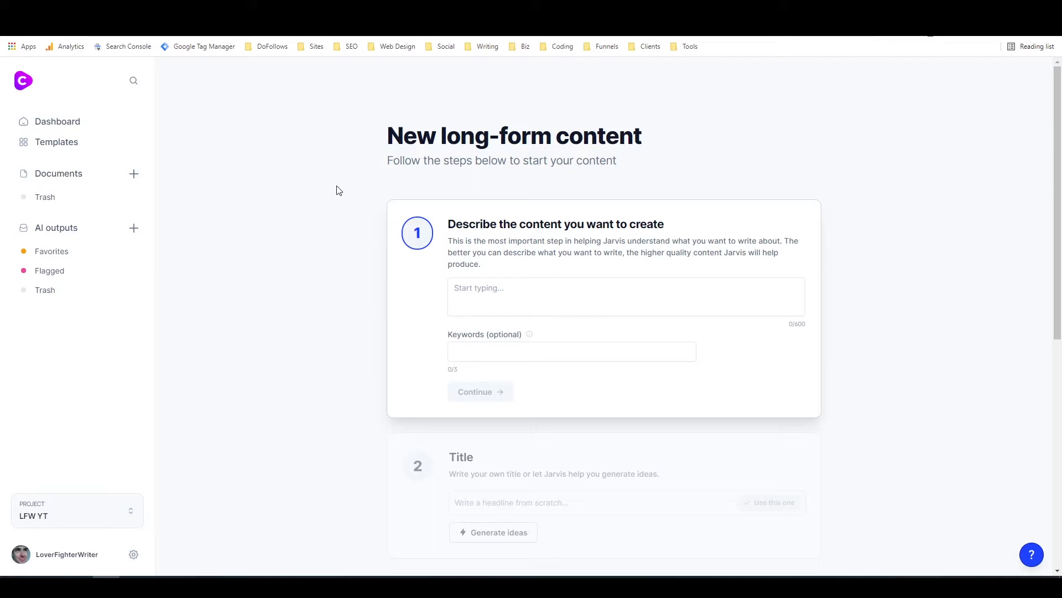
pyautogui.scroll(-1, 360, 166)
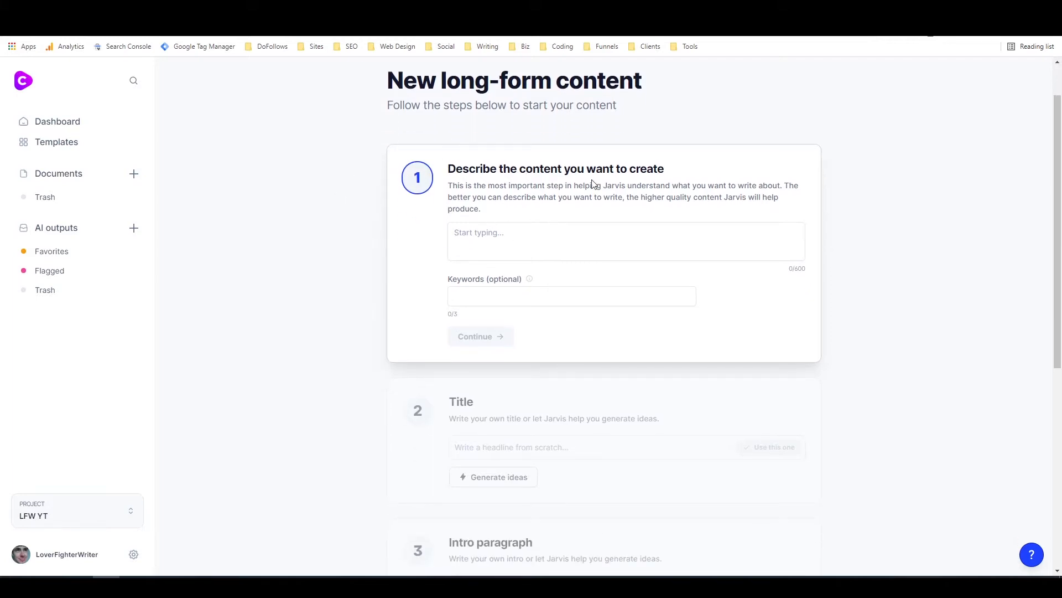
# - Describe the content as "Write an article about how to create a high converting lead magnet. Use a friendly and engaging tone of voice."
pyautogui.click(564, 238)
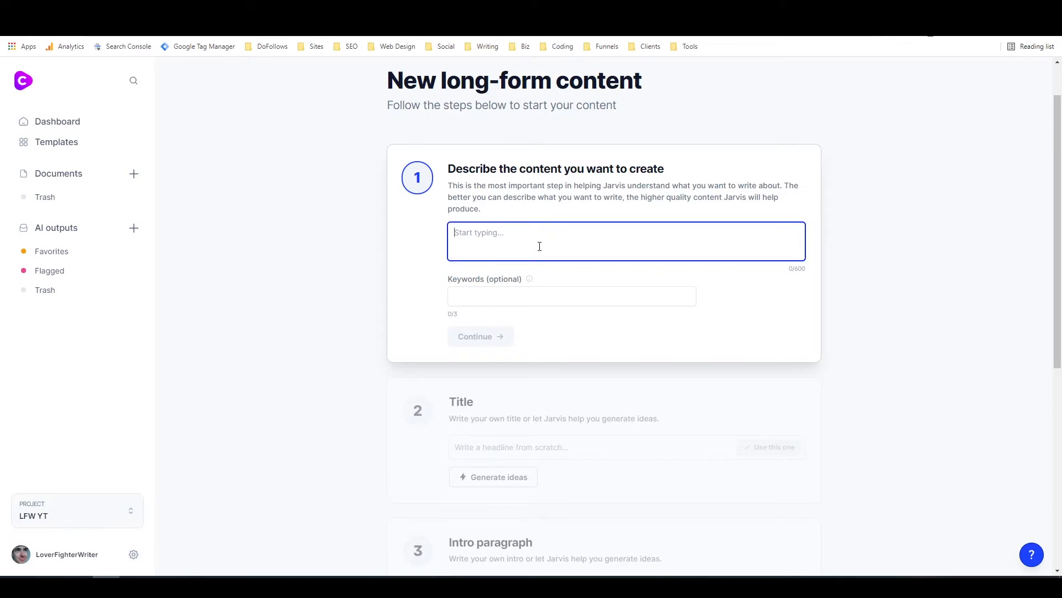
pyautogui.write('Write an artricle')
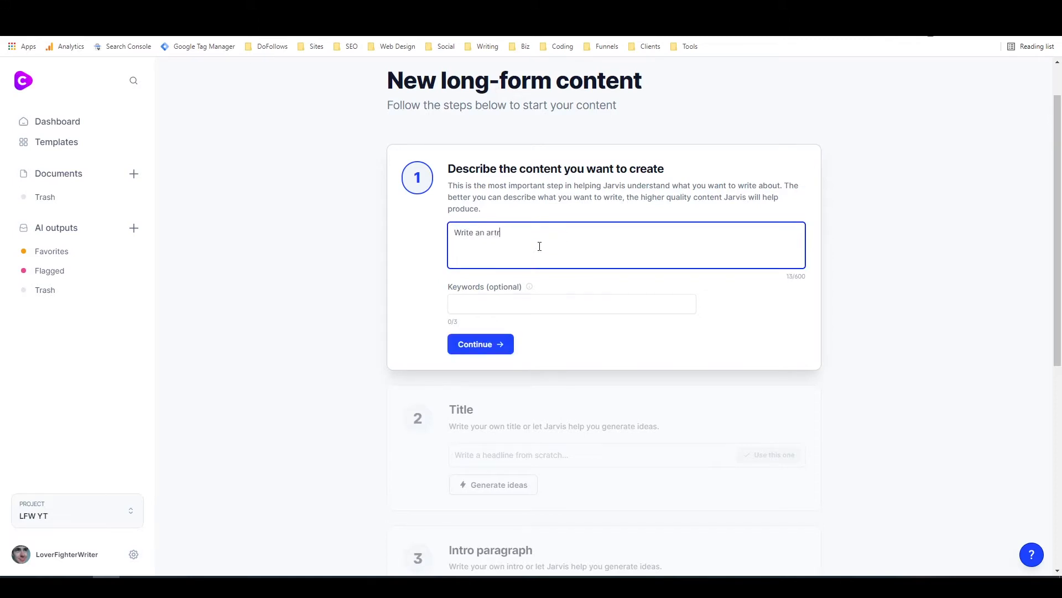
pyautogui.press('BackSpace')
pyautogui.press('BackSpace')
pyautogui.write('icle about how to create a chigh converting lead magnet')
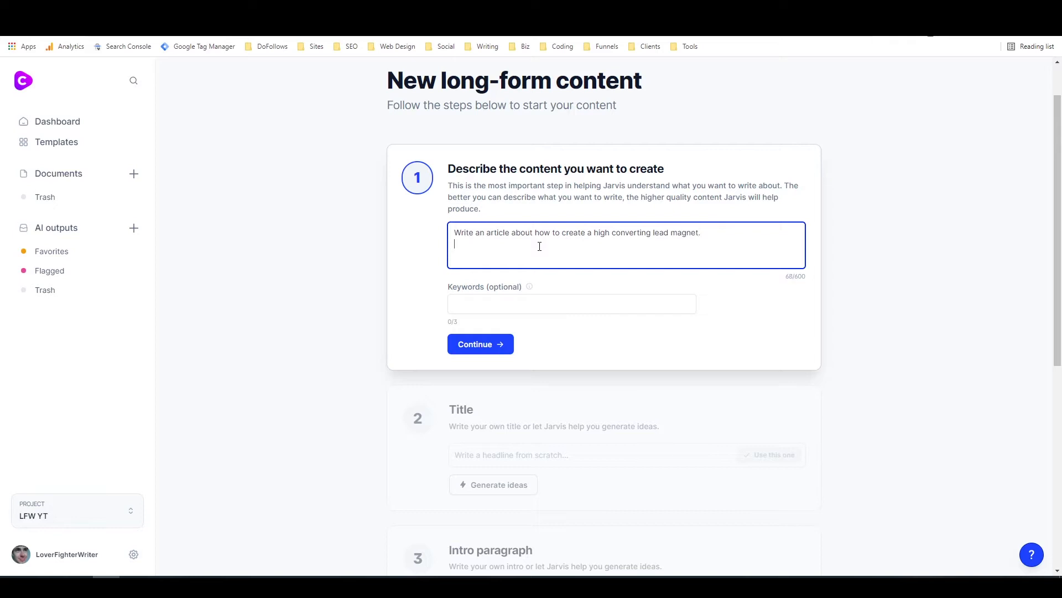
pyautogui.write('.')
pyautogui.press('Return')
pyautogui.write('Use a friendly and engaging tone of voice')
pyautogui.moveTo(790, 275); pyautogui.dragTo(808, 278)
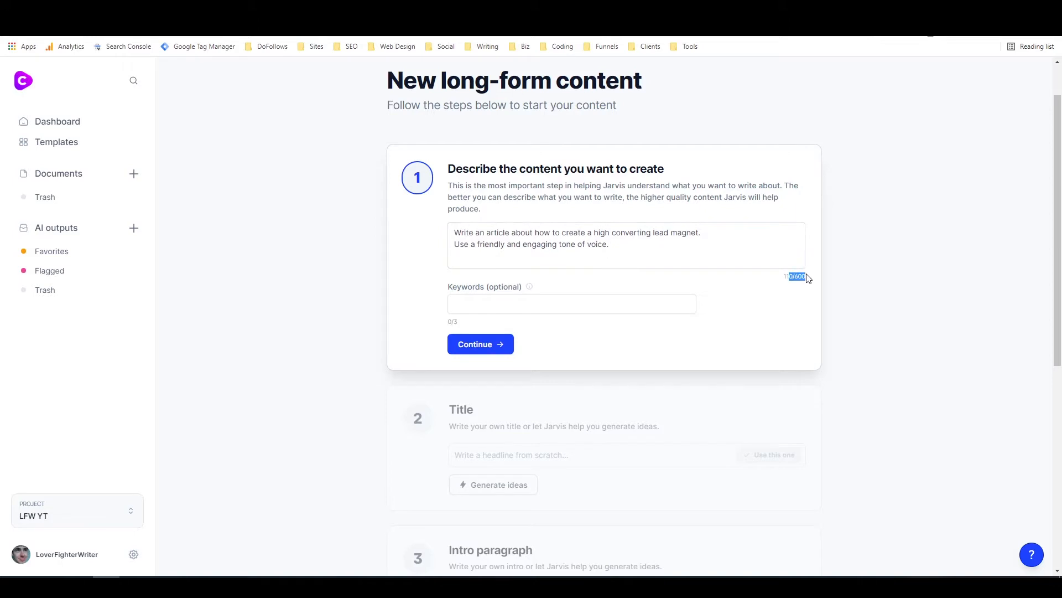
pyautogui.click(838, 271)
# - Add the keywords "lead magnet", "how to create a lead magnet" and "lead magnet tutorial", and continue to the title stage
pyautogui.click(494, 301)
pyautogui.click(432, 299)
pyautogui.click(587, 301)
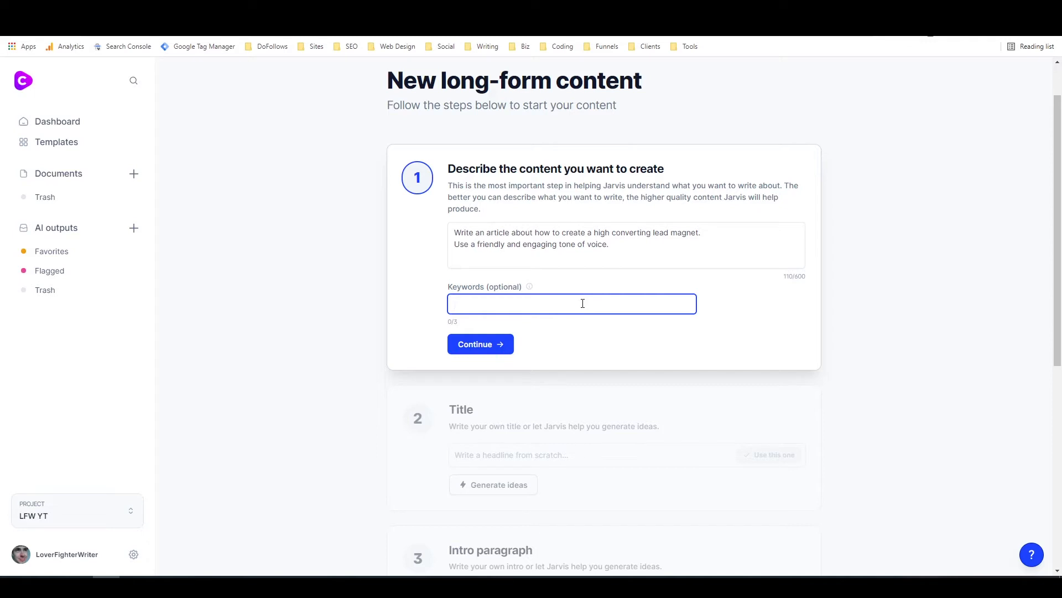
pyautogui.write('lead magnet')
pyautogui.press('Return')
pyautogui.write('how to create a lead magn')
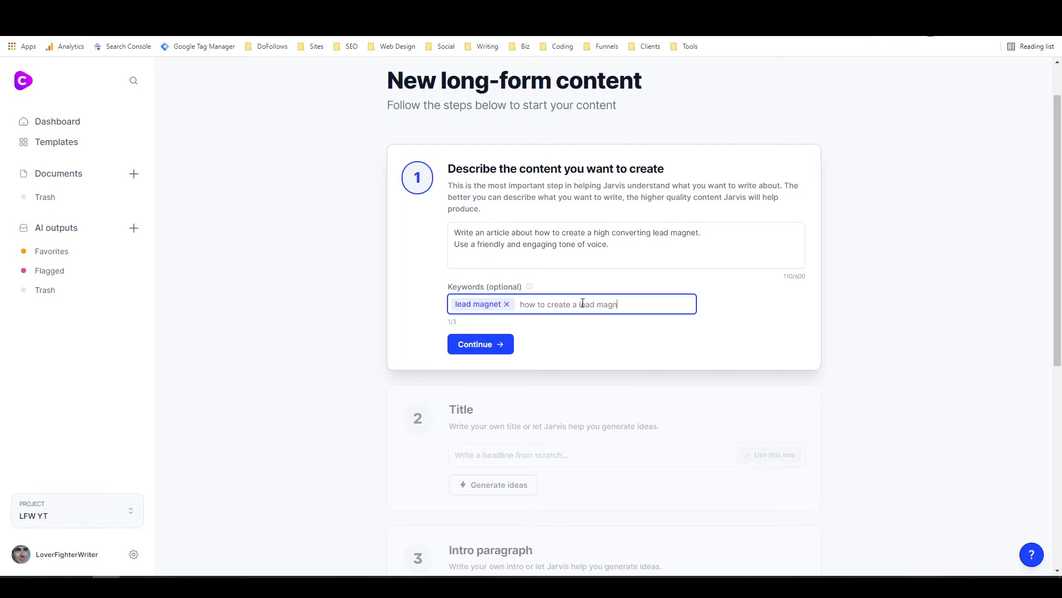
pyautogui.write('et')
pyautogui.press('Return')
pyautogui.write('lead magnet tut')
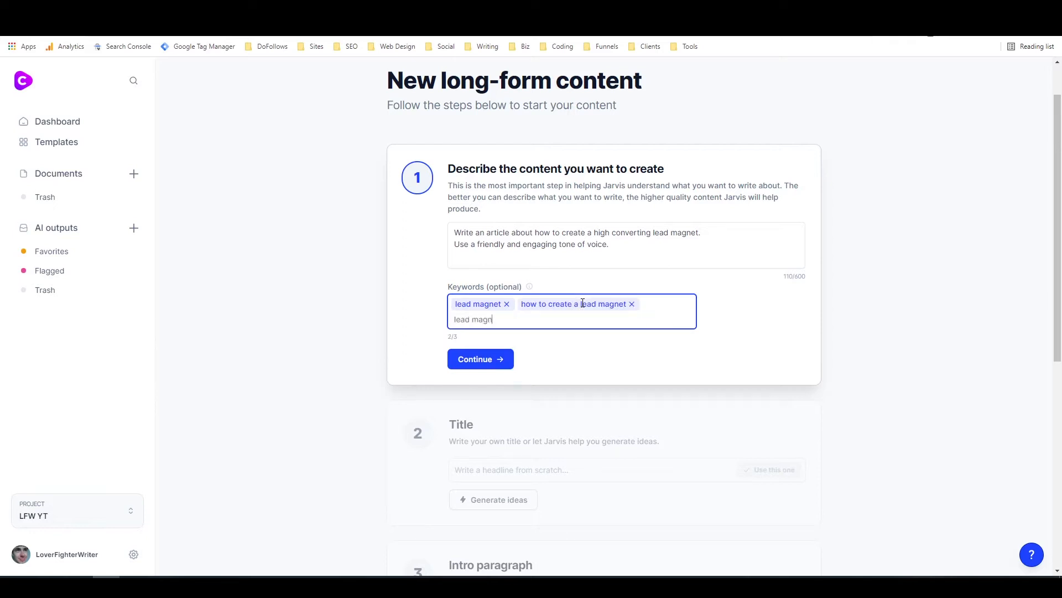
pyautogui.write('orial')
pyautogui.press('Return')
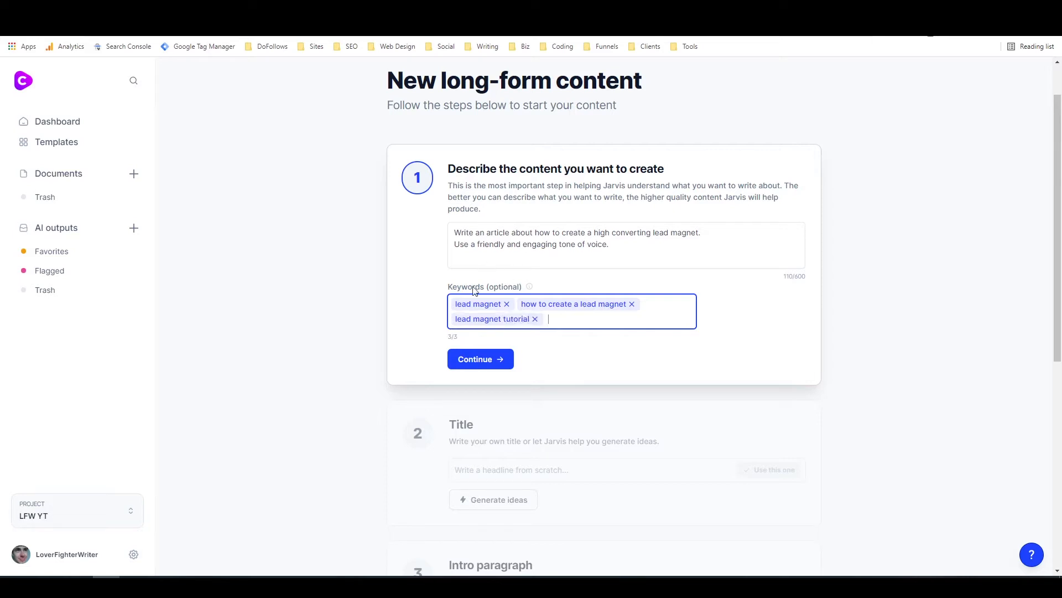
pyautogui.click(475, 361)
# - Generate title ideas for the lead magnet article
pyautogui.scroll(-2, 465, 367)
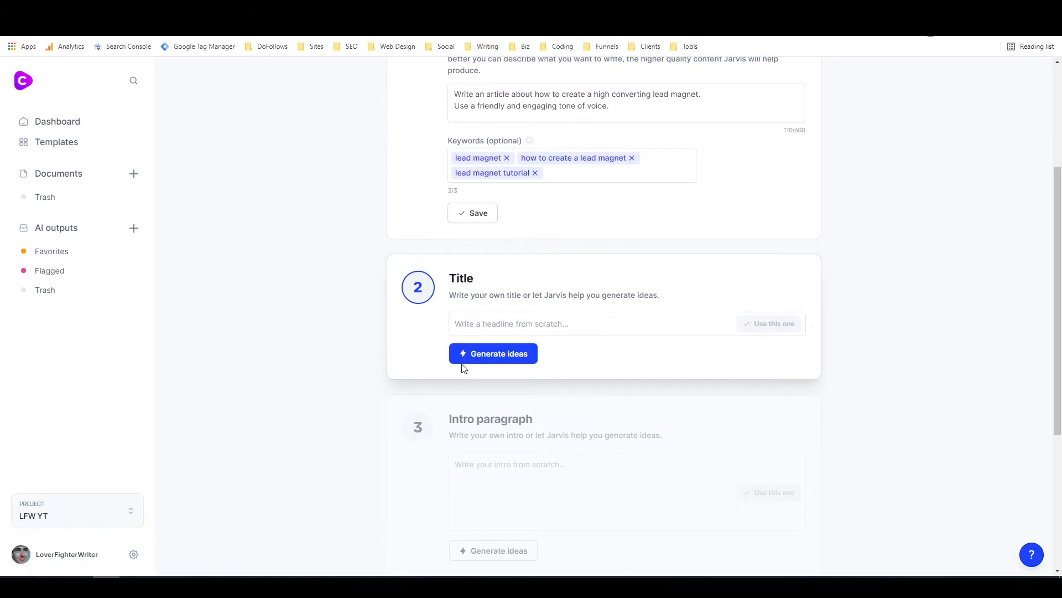
pyautogui.scroll(-2, 498, 199)
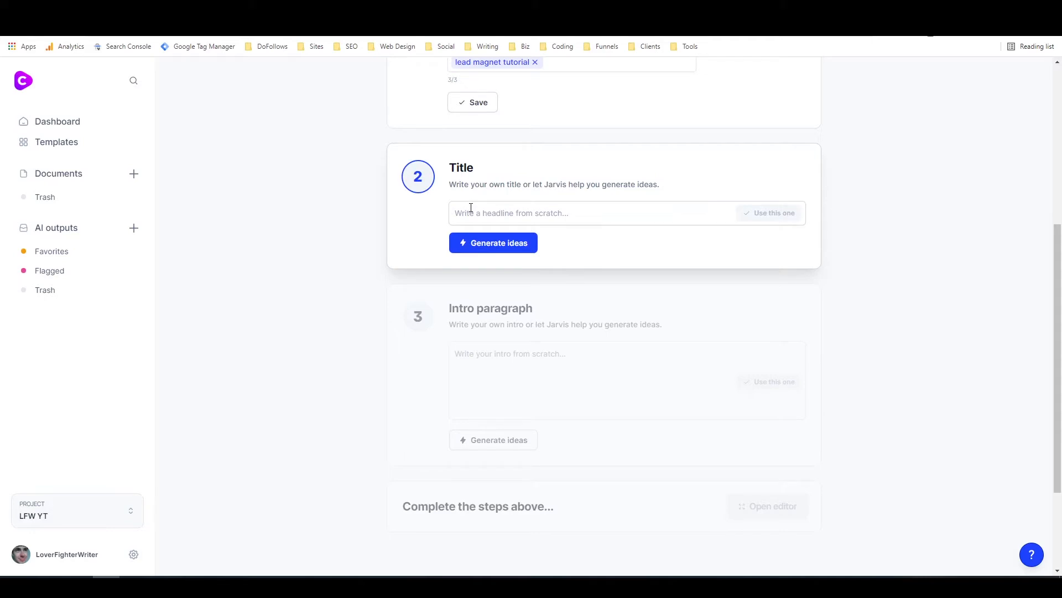
pyautogui.click(491, 244)
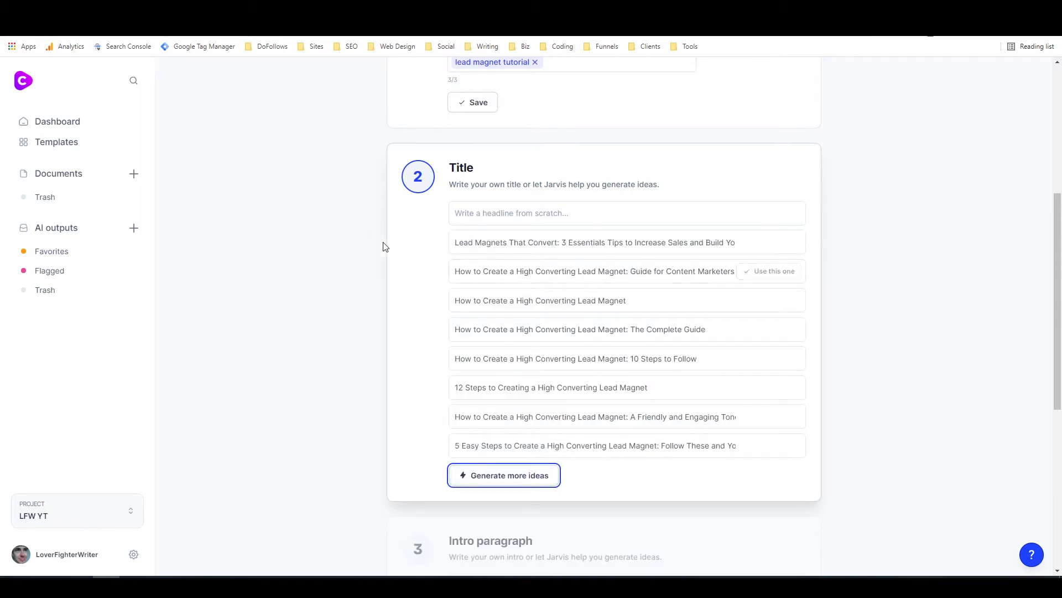
pyautogui.click(356, 202)
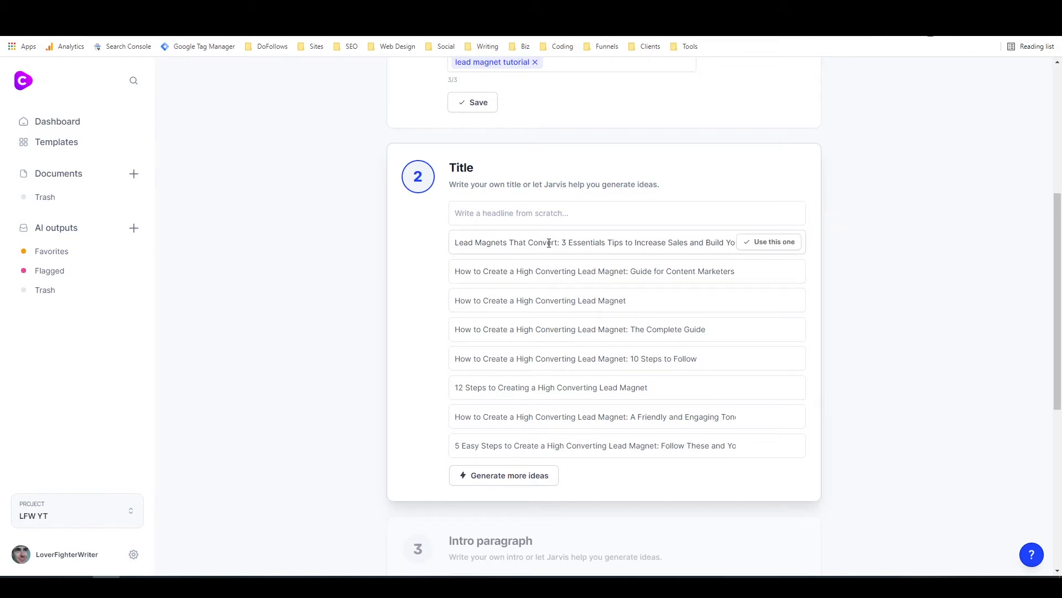
# - Shorten the first title idea to "Lead Magnets That Convert: 3 Essentials Tips to Build Your Email List" and use it
pyautogui.moveTo(663, 242); pyautogui.dragTo(706, 244)
pyautogui.press('BackSpace')
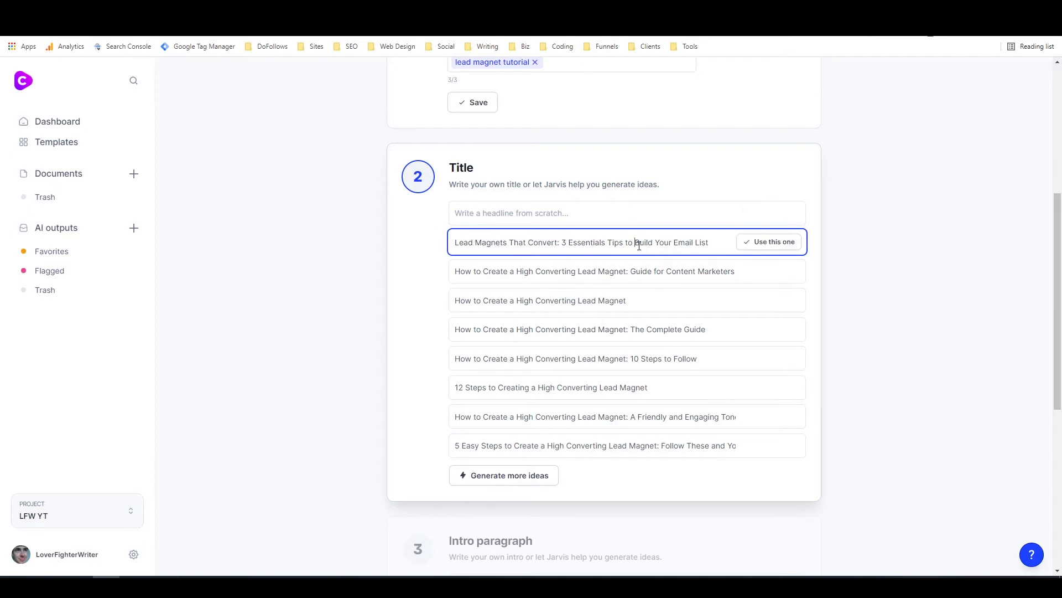
pyautogui.click(782, 243)
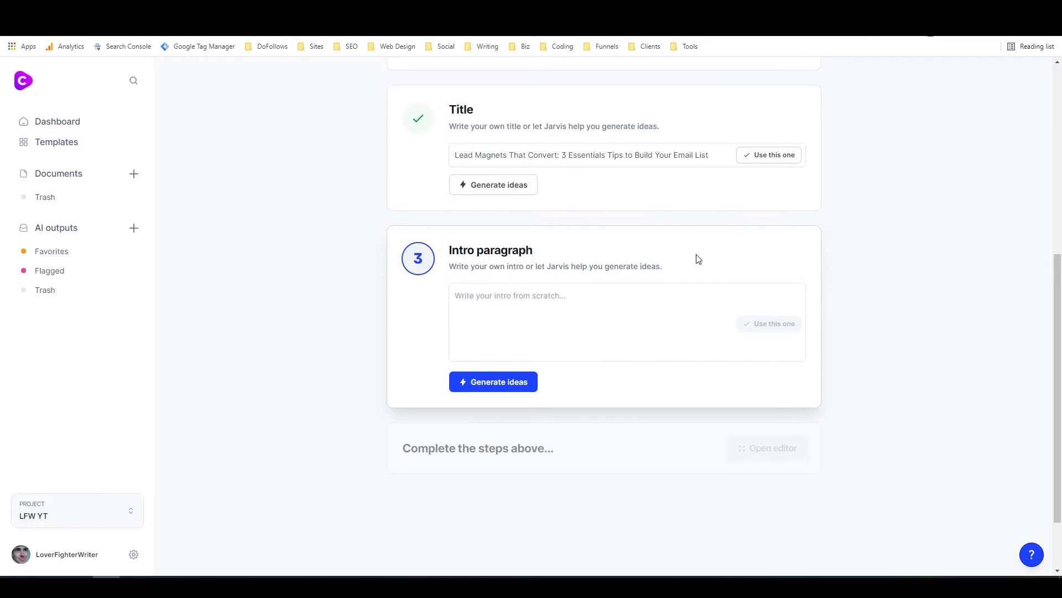
# - Generate intro paragraph ideas and use the one beginning "Lead magnets are a great way to build your email list!"
pyautogui.scroll(-1, 462, 290)
pyautogui.click(501, 331)
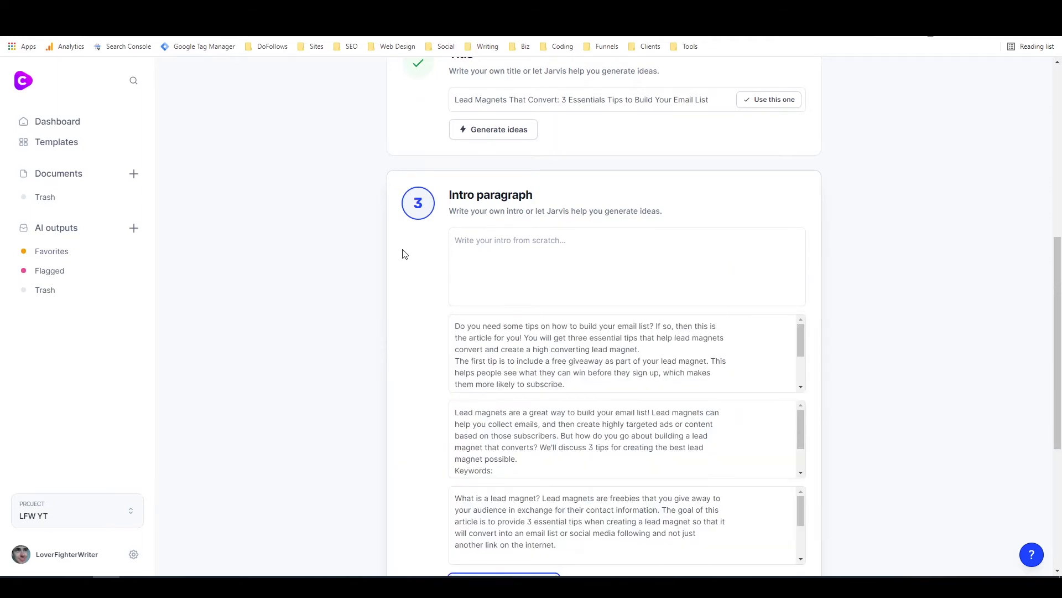
pyautogui.scroll(-2, 402, 254)
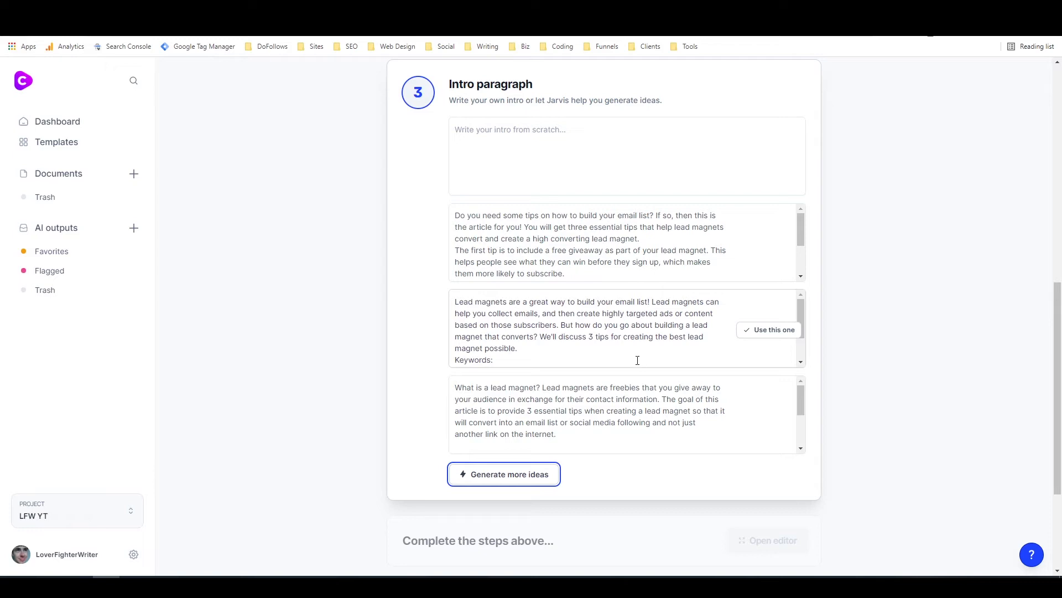
pyautogui.click(768, 330)
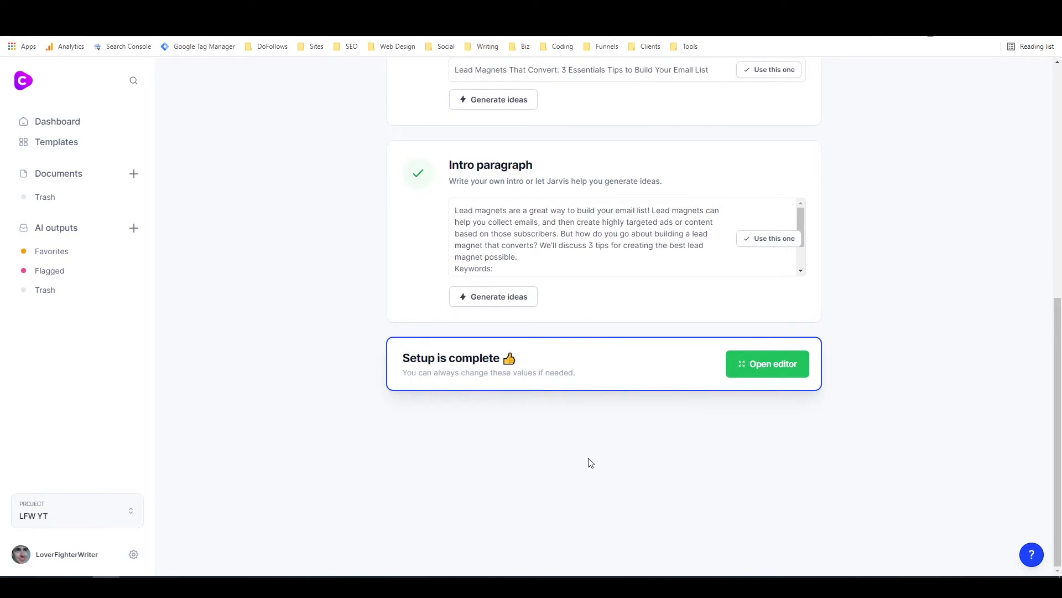
# - Open the article in the editor and delete the keyword list below the intro paragraph
pyautogui.click(772, 368)
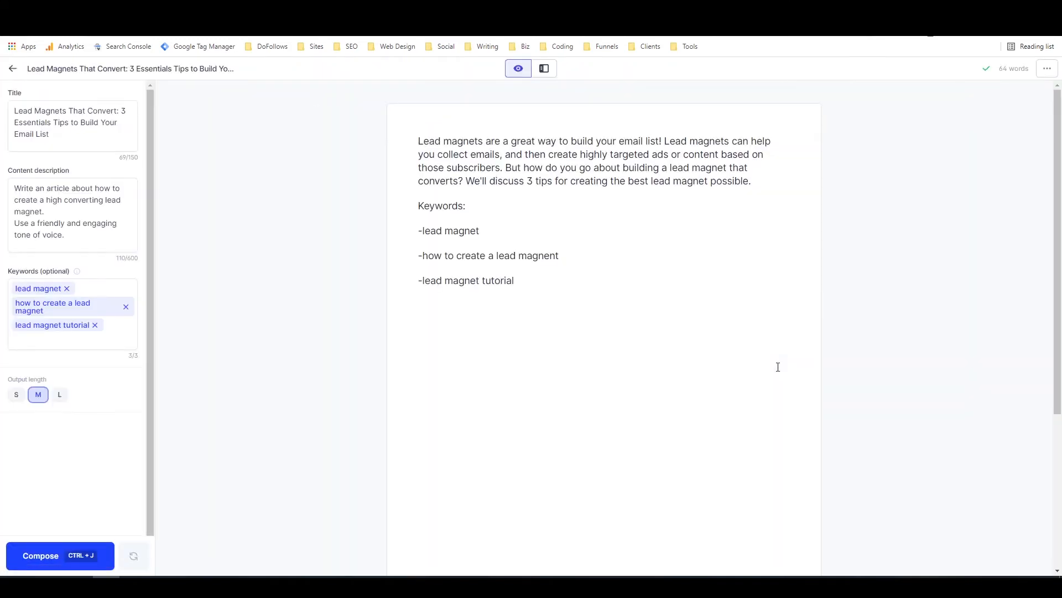
pyautogui.moveTo(556, 288); pyautogui.dragTo(372, 194)
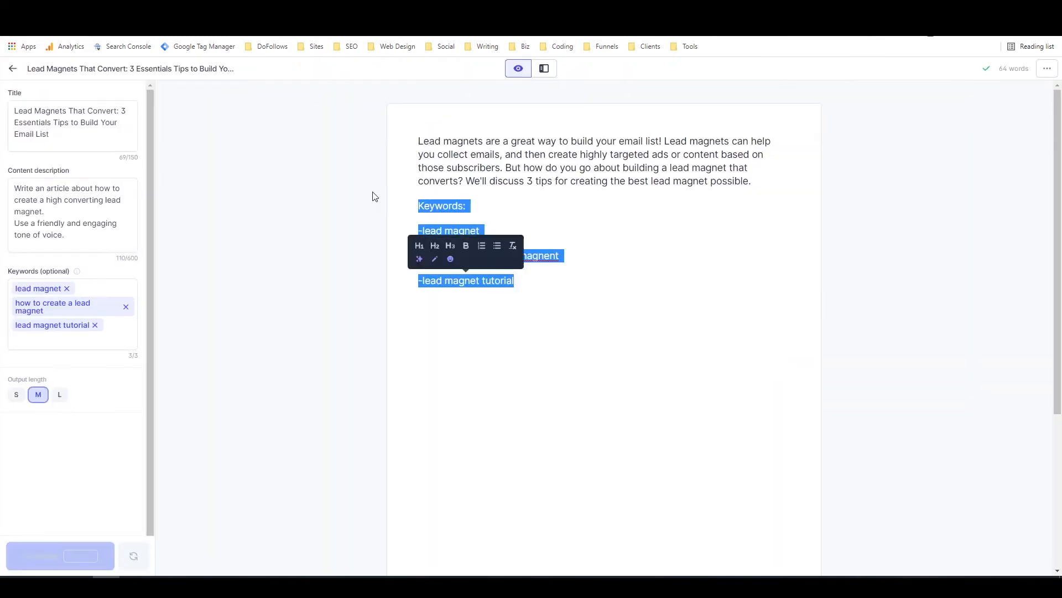
pyautogui.press('BackSpace')
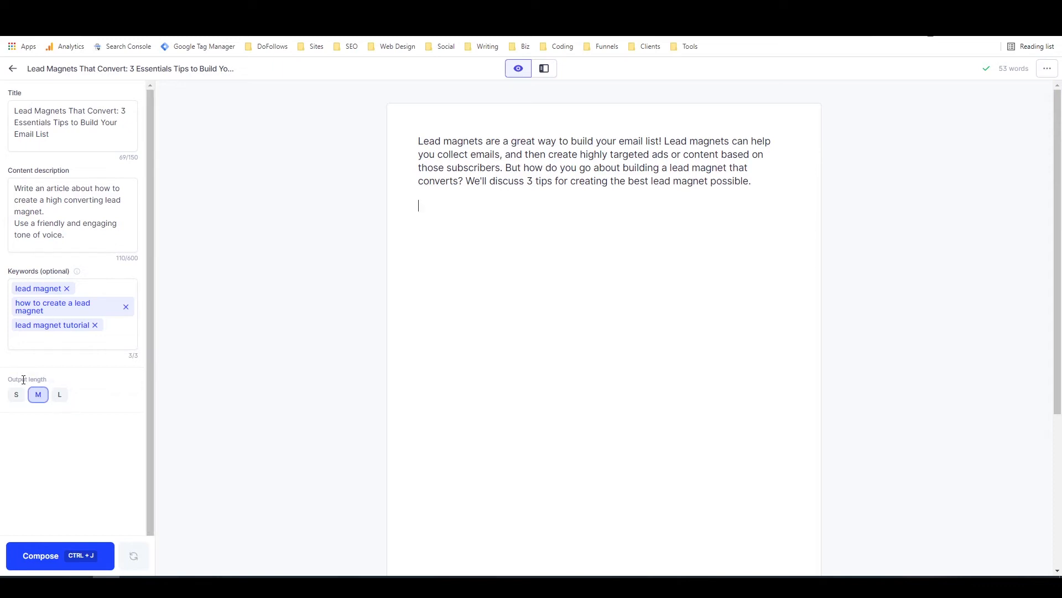
# - Set the output length to large and compose article content below the intro paragraph
pyautogui.click(17, 396)
pyautogui.click(37, 396)
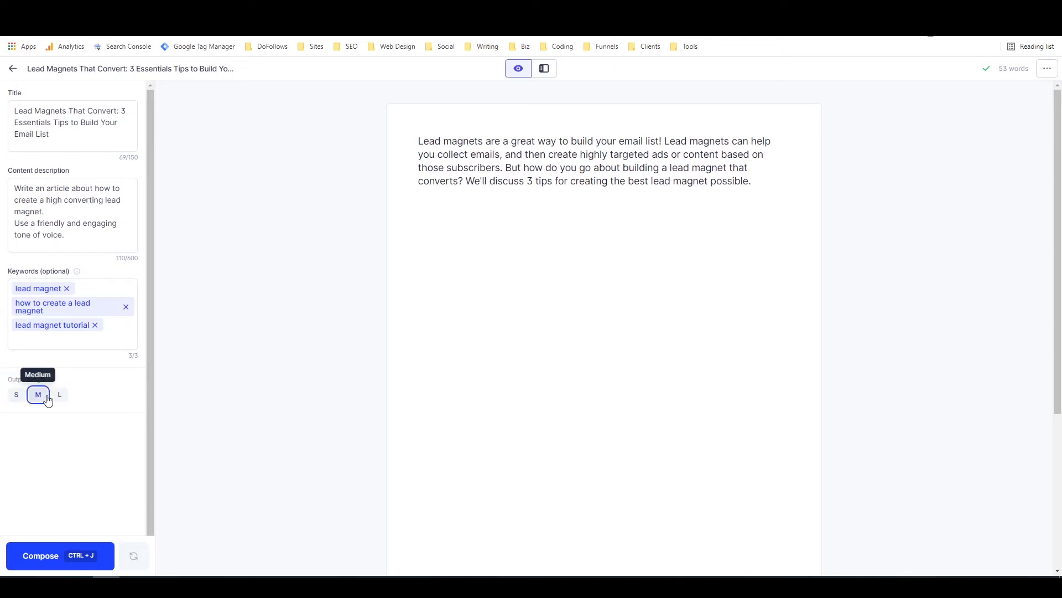
pyautogui.click(62, 396)
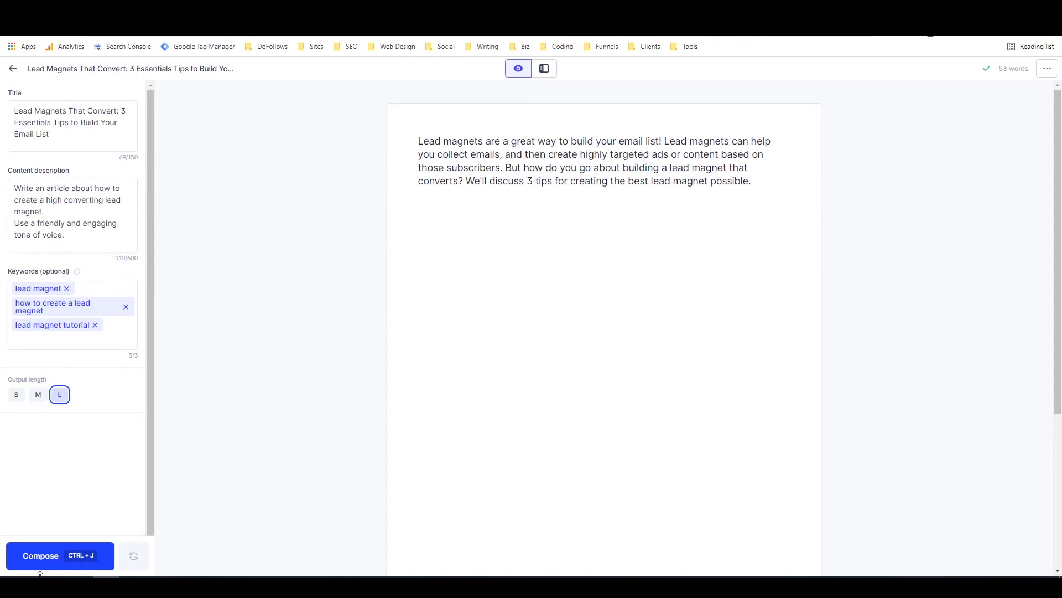
pyautogui.click(434, 221)
pyautogui.hotkey('ctrl', 'j')
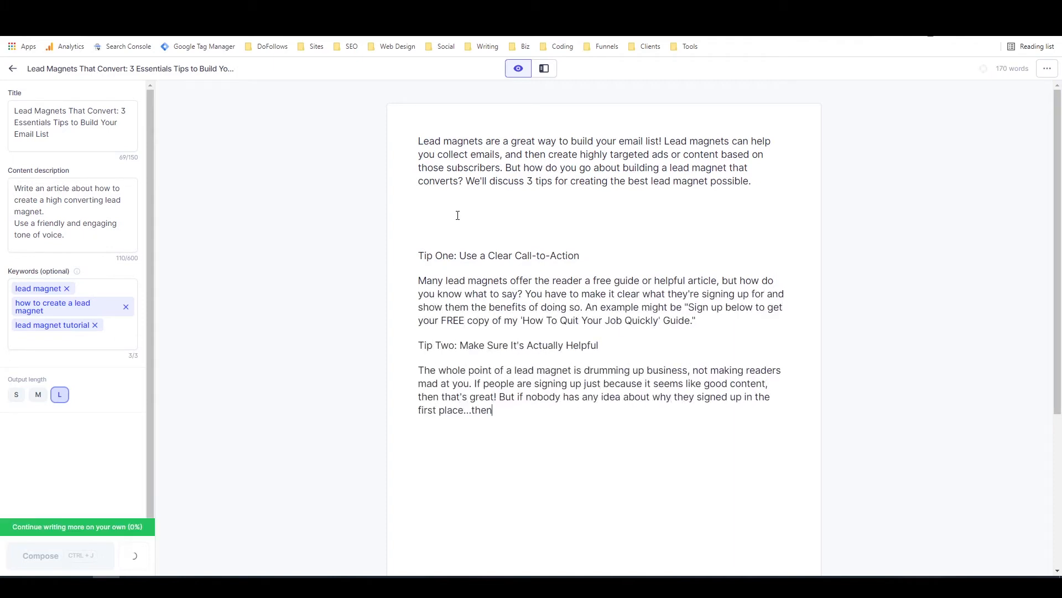
# - Remove the empty lines between the intro paragraph and the "Tip One" heading
pyautogui.click(428, 237)
pyautogui.press('BackSpace')
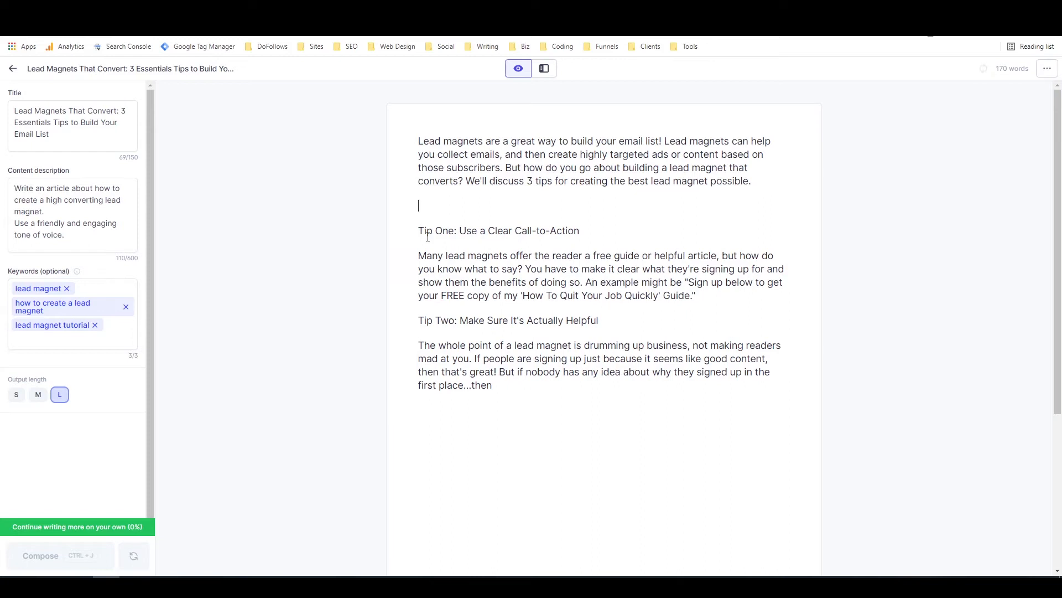
pyautogui.press('BackSpace')
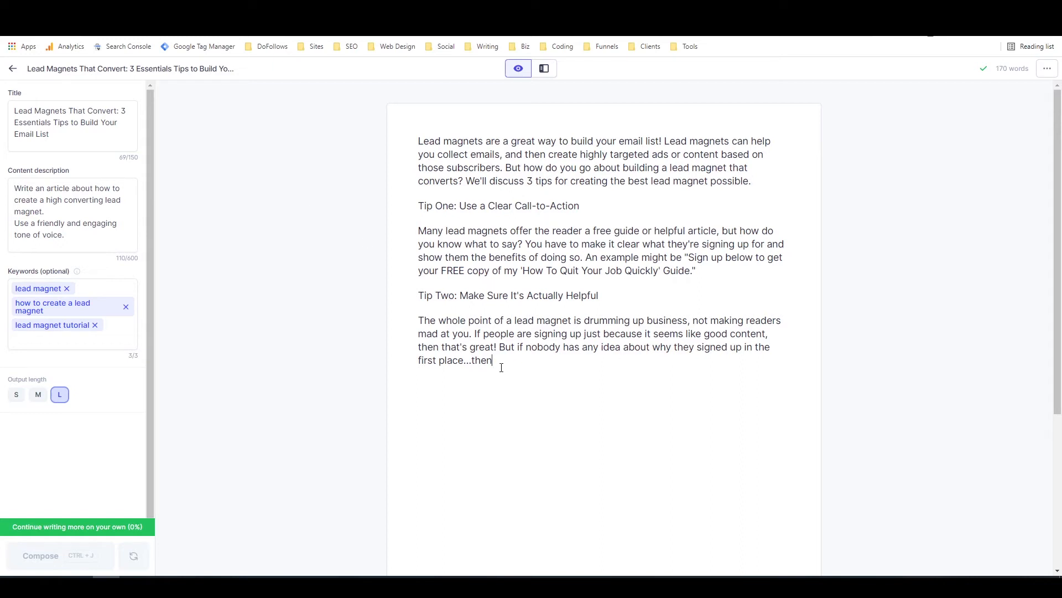
# - Continue the unfinished last sentence with "you can find a way" and compose more content from there
pyautogui.write('you can')
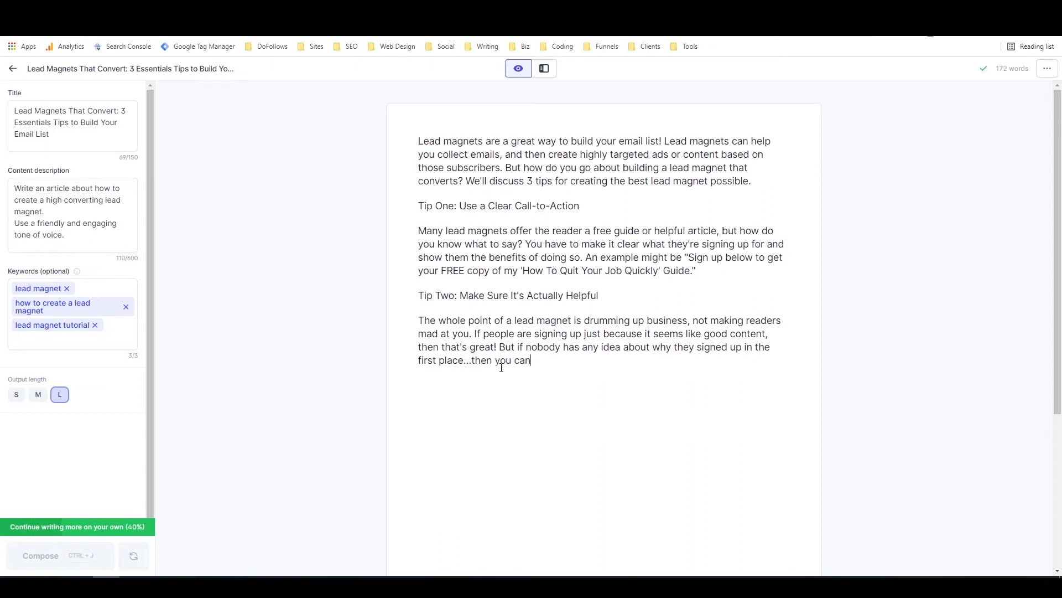
pyautogui.write(' find a way')
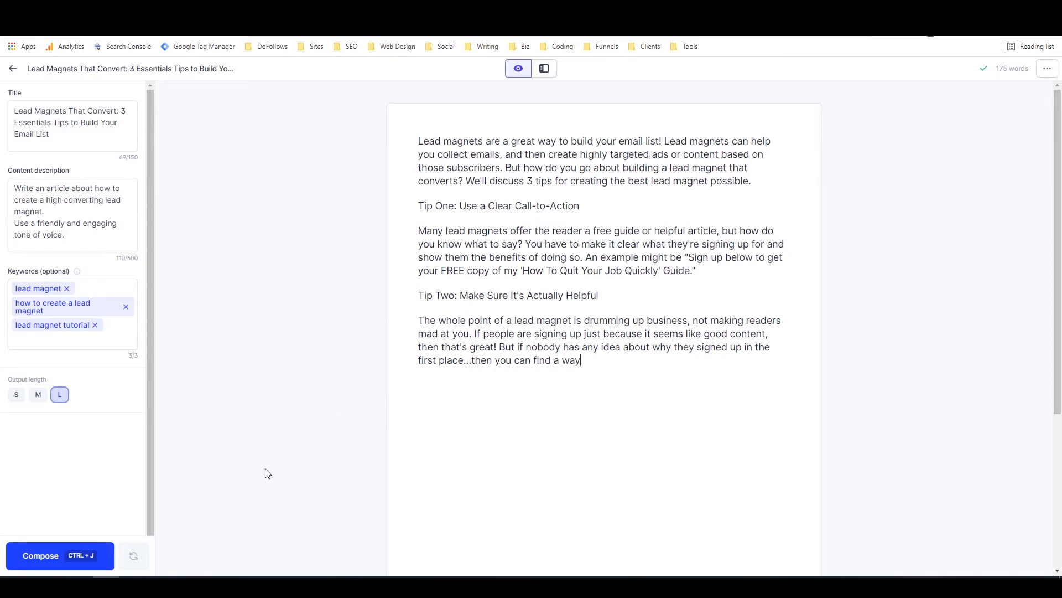
pyautogui.click(52, 557)
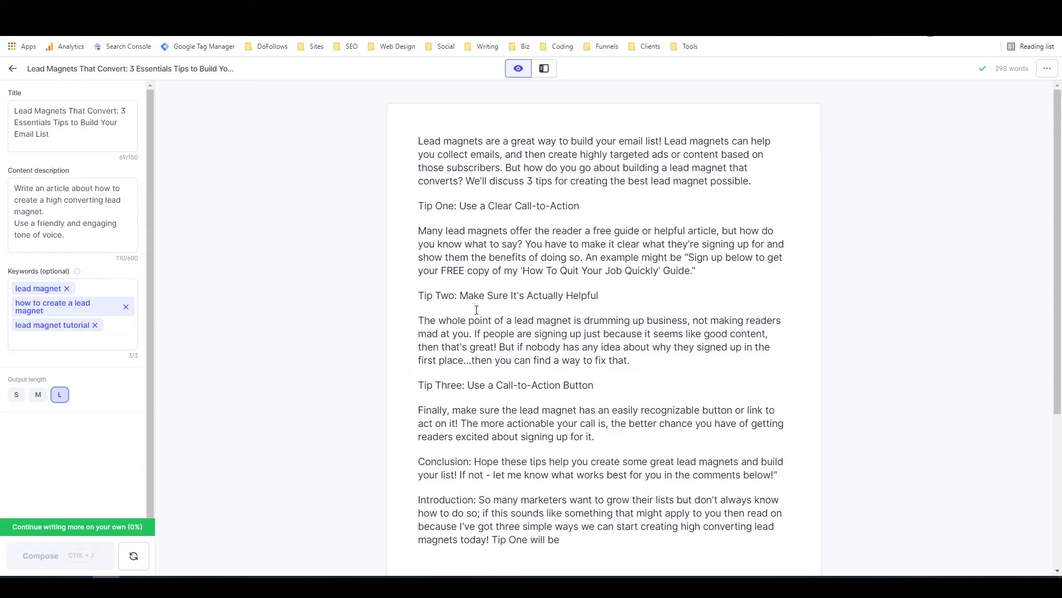
# - Show the templates beside the article and look through them from PAS Framework to Sentence Expander
pyautogui.click(543, 70)
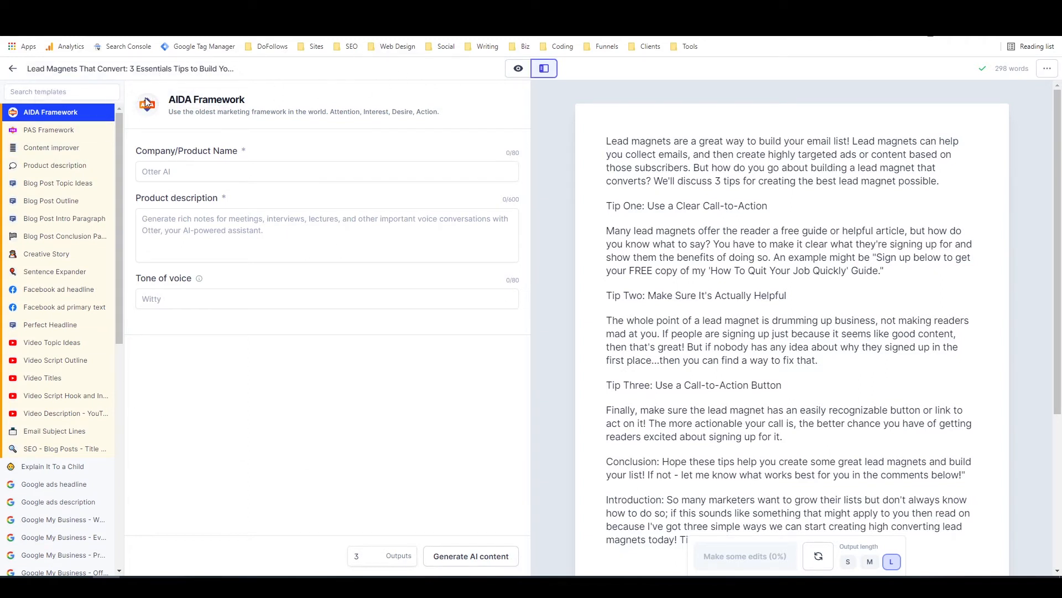
pyautogui.click(62, 131)
pyautogui.click(55, 148)
pyautogui.click(57, 165)
pyautogui.click(58, 183)
pyautogui.click(56, 200)
pyautogui.click(58, 218)
pyautogui.click(58, 236)
pyautogui.click(55, 253)
pyautogui.click(55, 271)
# - Fill in the AIDA Framework with product name "Lead magnet" and description "An article about how to create an effective lead magnet."
pyautogui.click(50, 116)
pyautogui.click(247, 169)
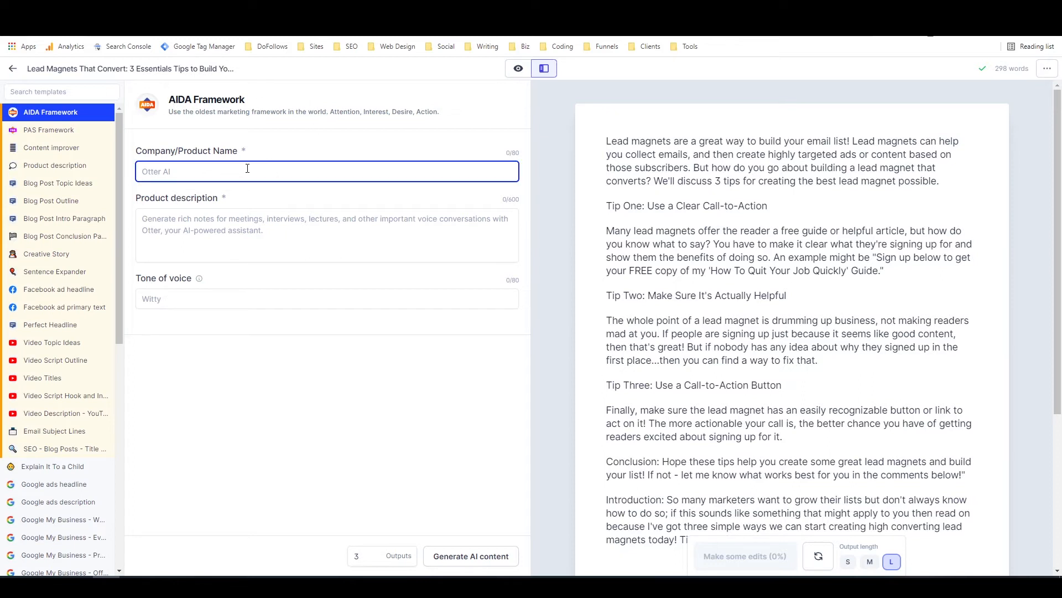
pyautogui.write('Lead magnet')
pyautogui.click(287, 225)
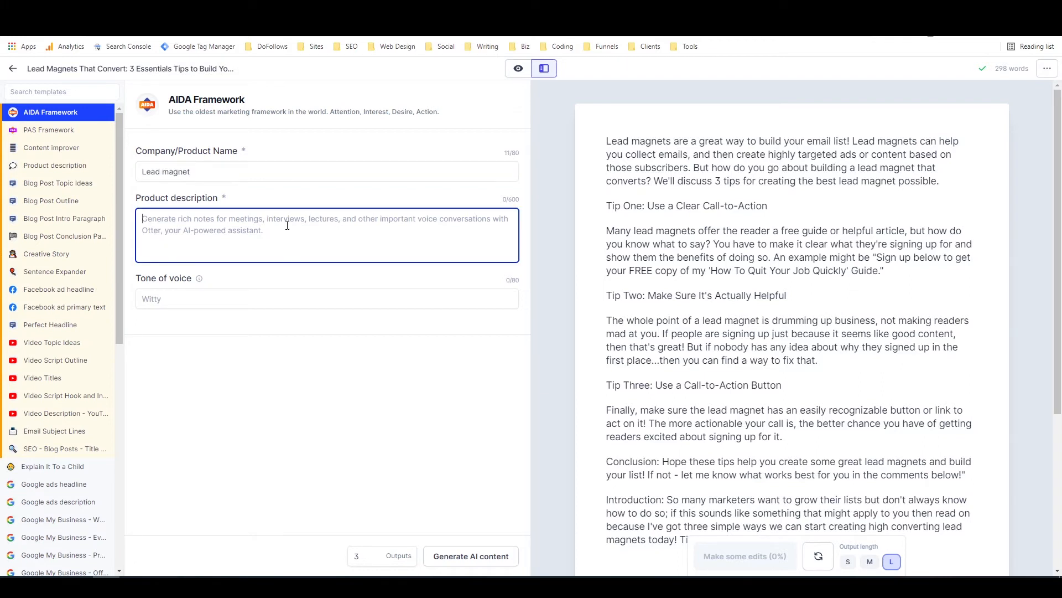
pyautogui.write('A')
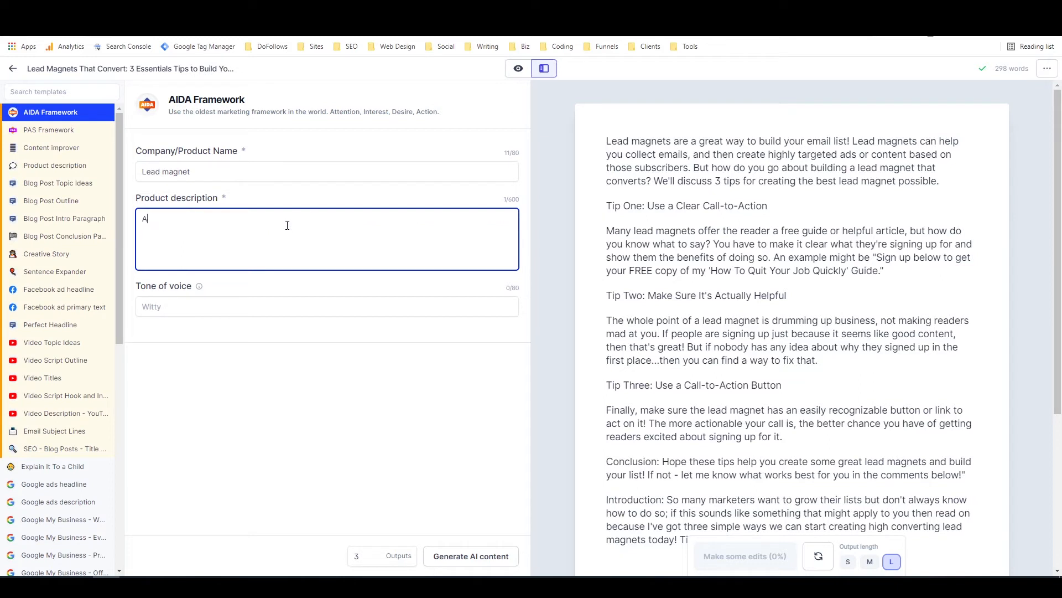
pyautogui.write('n article about how to create an')
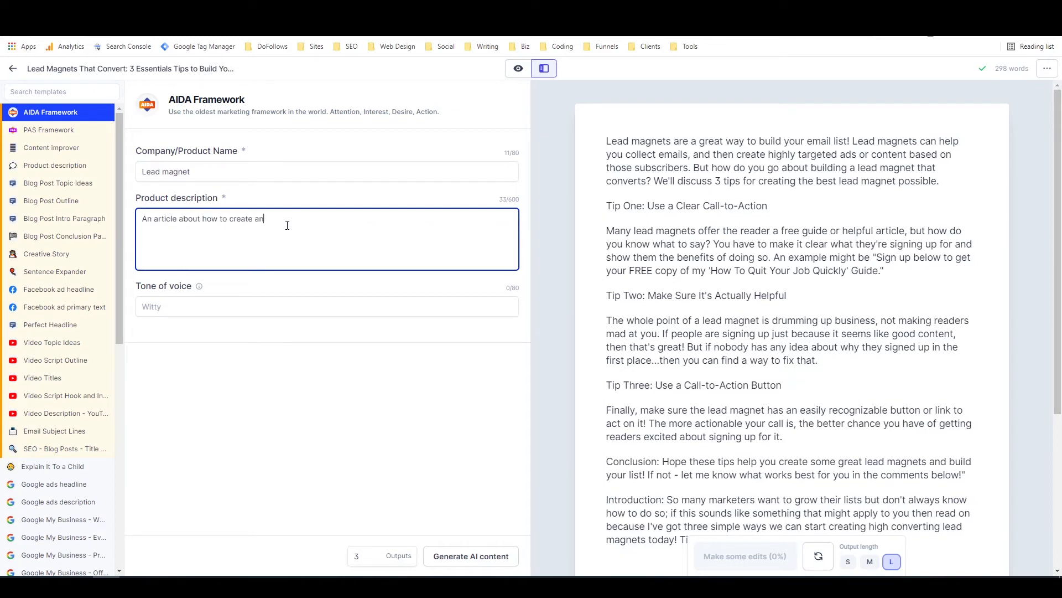
pyautogui.write(' effective lead magnet.')
# - Set the AIDA tone of voice to "Engaging" and generate the outputs
pyautogui.click(238, 303)
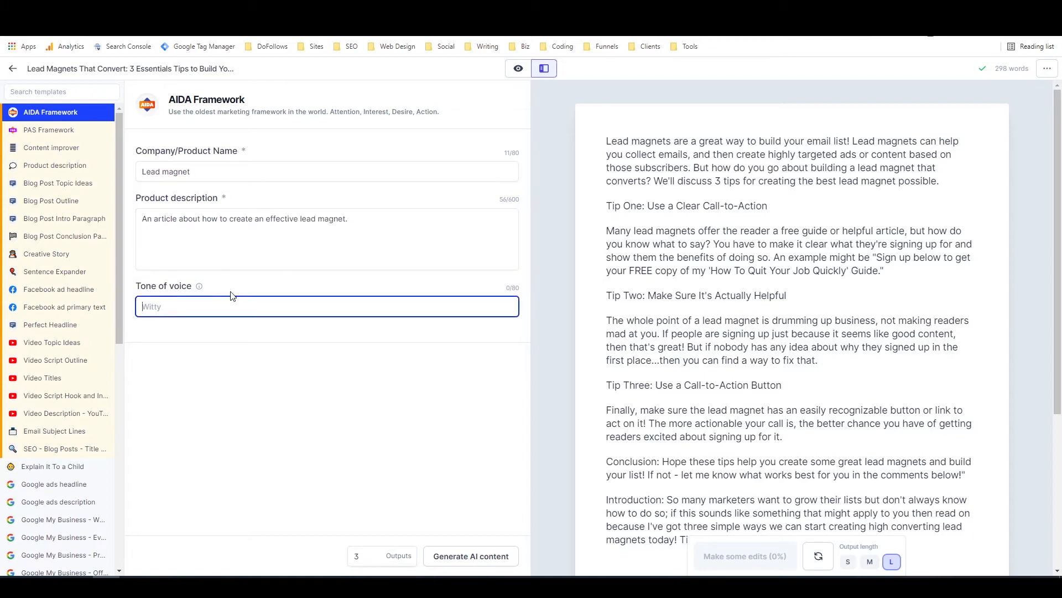
pyautogui.write('Engaging')
pyautogui.hotkey('ctrl', 'Return')
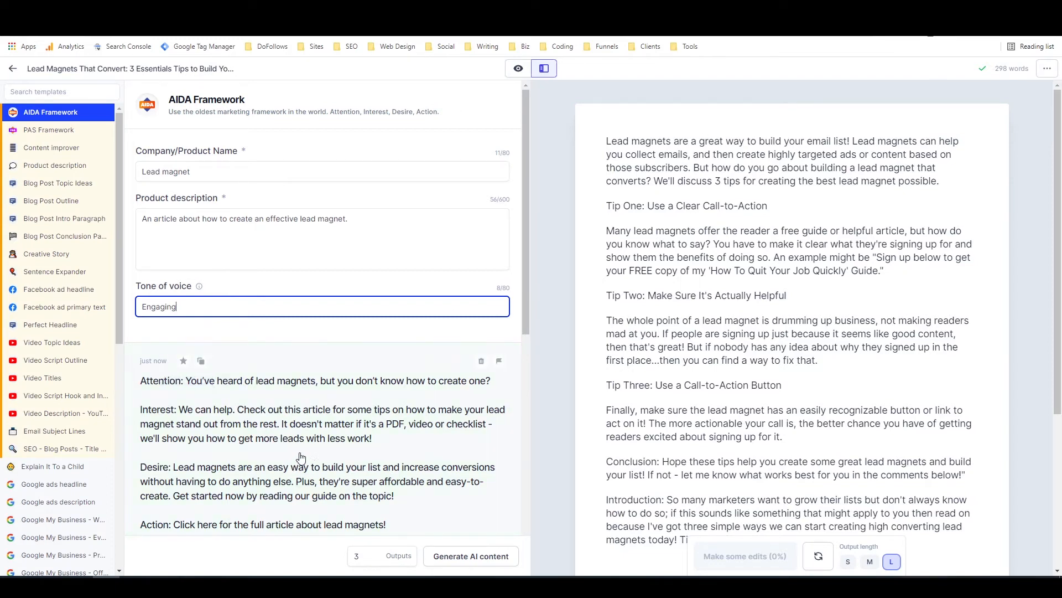
# - Copy the first AIDA output, beginning "You've heard of lead magnets", and paste it above the article's intro paragraph
pyautogui.scroll(-2, 453, 341)
pyautogui.scroll(-1, 453, 341)
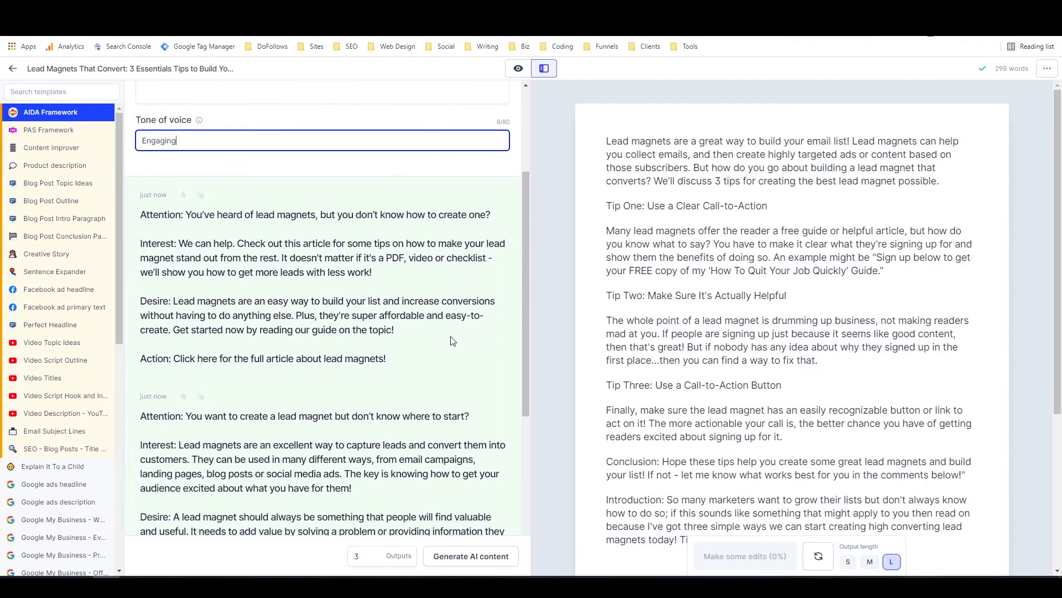
pyautogui.scroll(3, 452, 341)
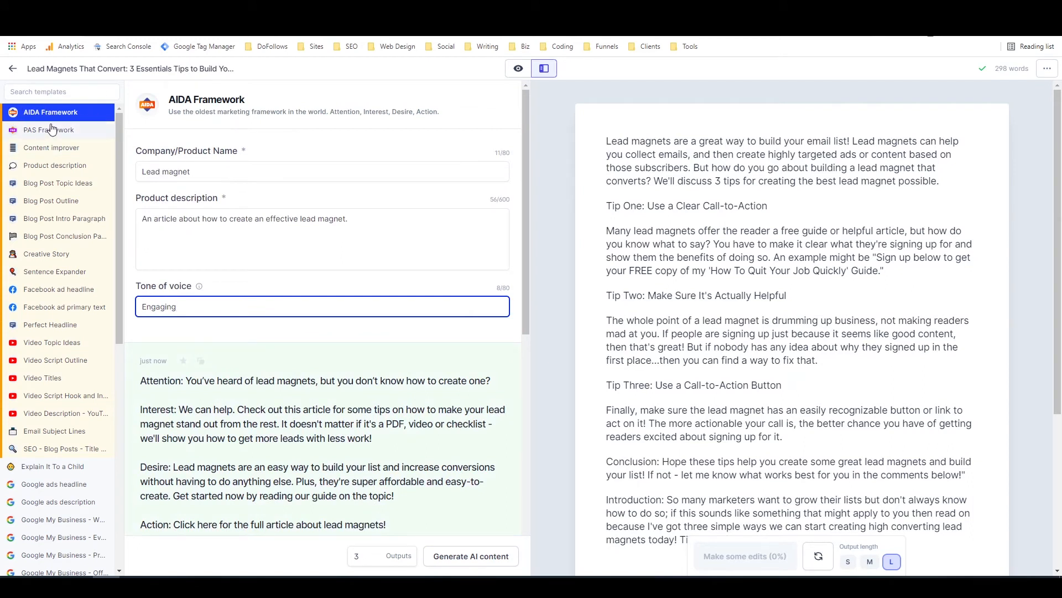
pyautogui.scroll(-2, 328, 239)
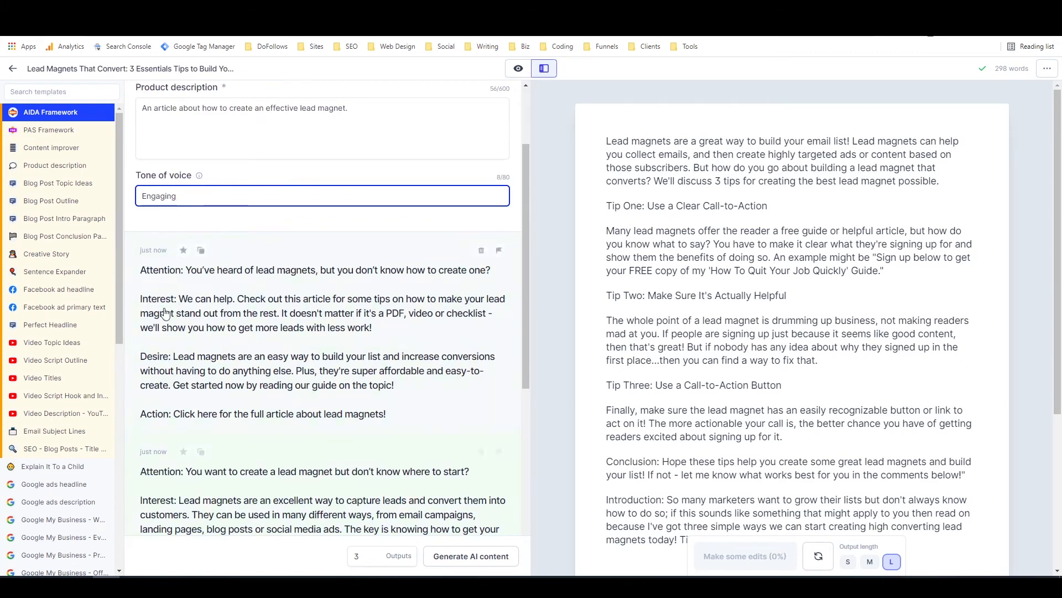
pyautogui.scroll(-2, 364, 368)
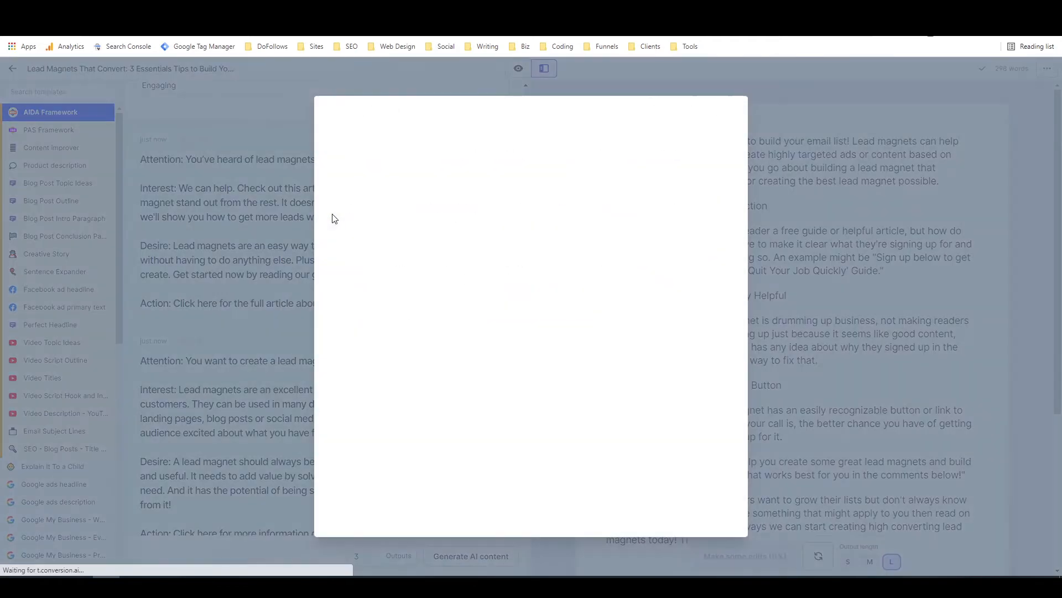
pyautogui.click(332, 219)
pyautogui.click(423, 200)
pyautogui.moveTo(353, 155); pyautogui.dragTo(684, 309)
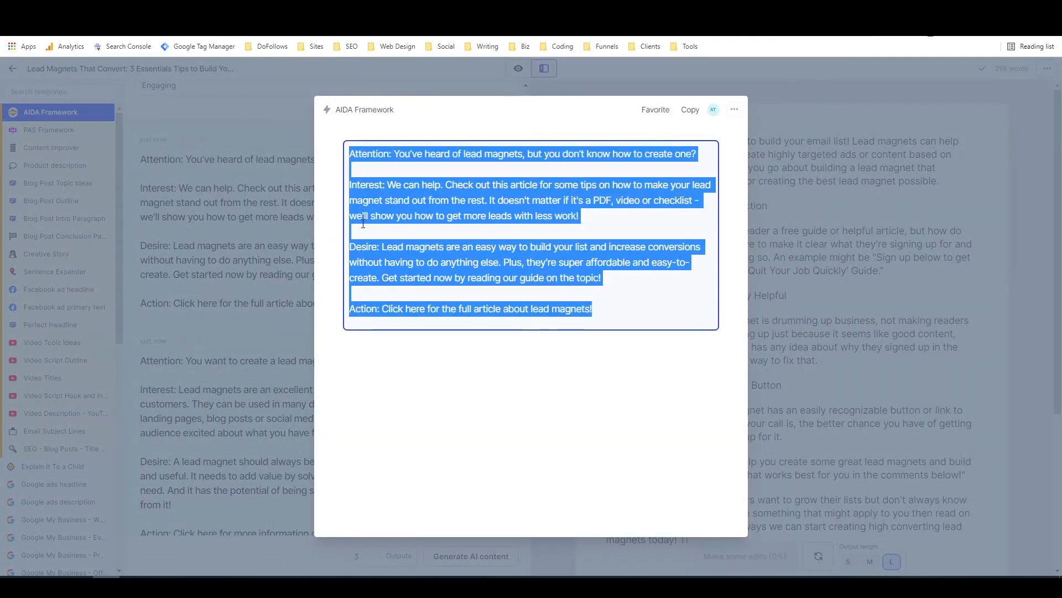
pyautogui.click(272, 138)
pyautogui.click(201, 141)
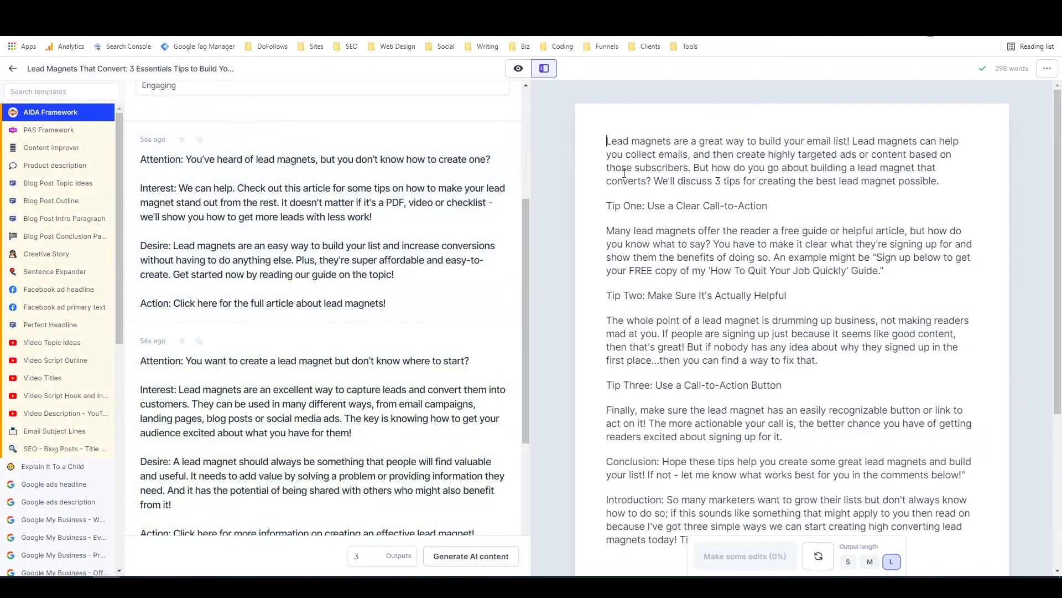
pyautogui.press('Return')
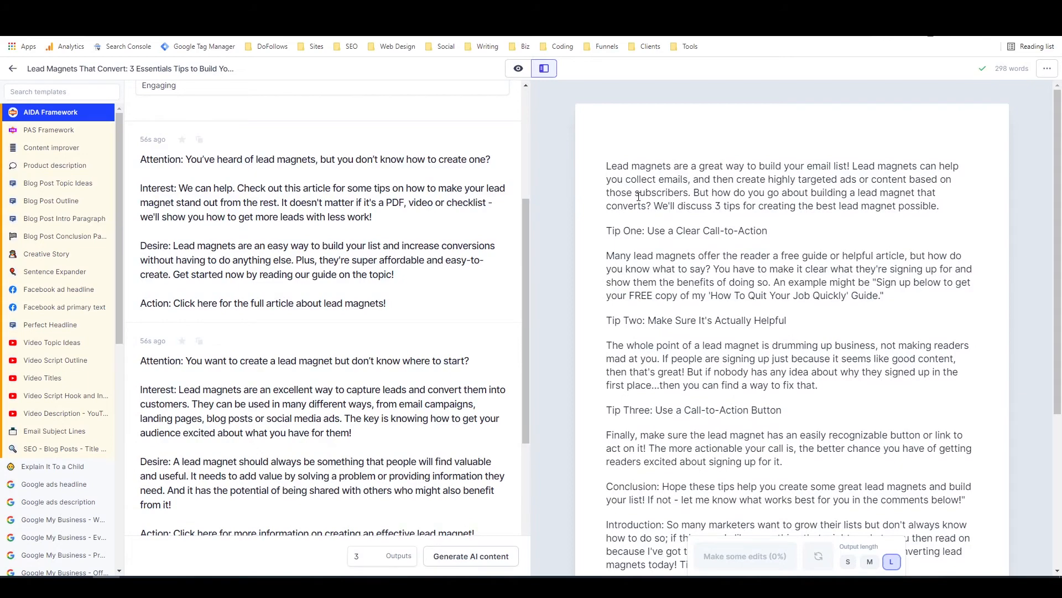
pyautogui.hotkey('ctrl', 'v')
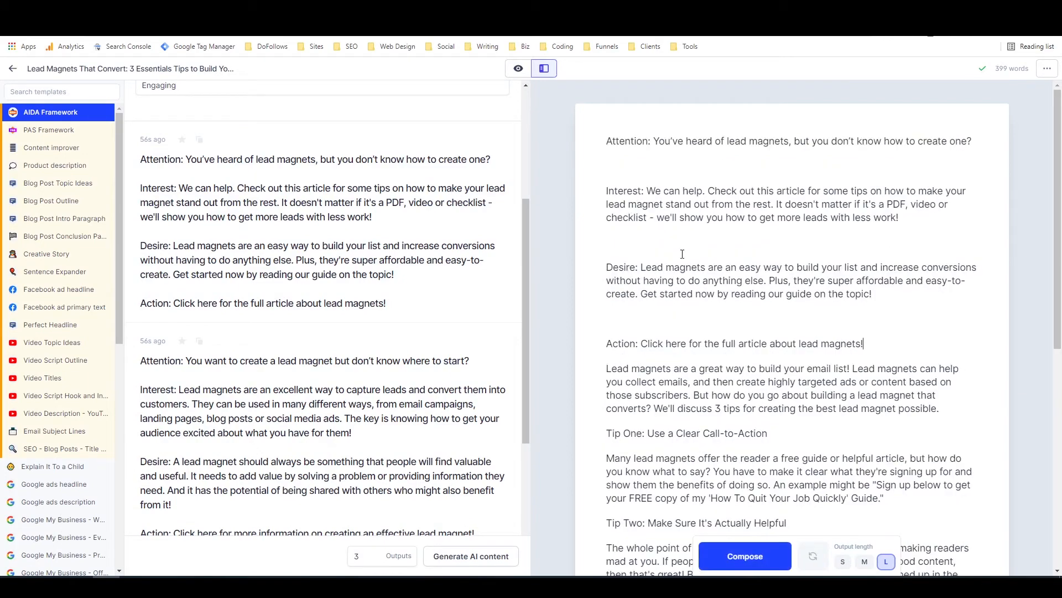
# - Delete the labels "Attention:", "Interest:", "Desire:" and "Action:" from the pasted AIDA text
pyautogui.scroll(-7, 684, 257)
pyautogui.scroll(8, 691, 259)
pyautogui.moveTo(657, 141); pyautogui.dragTo(606, 141)
pyautogui.press('BackSpace')
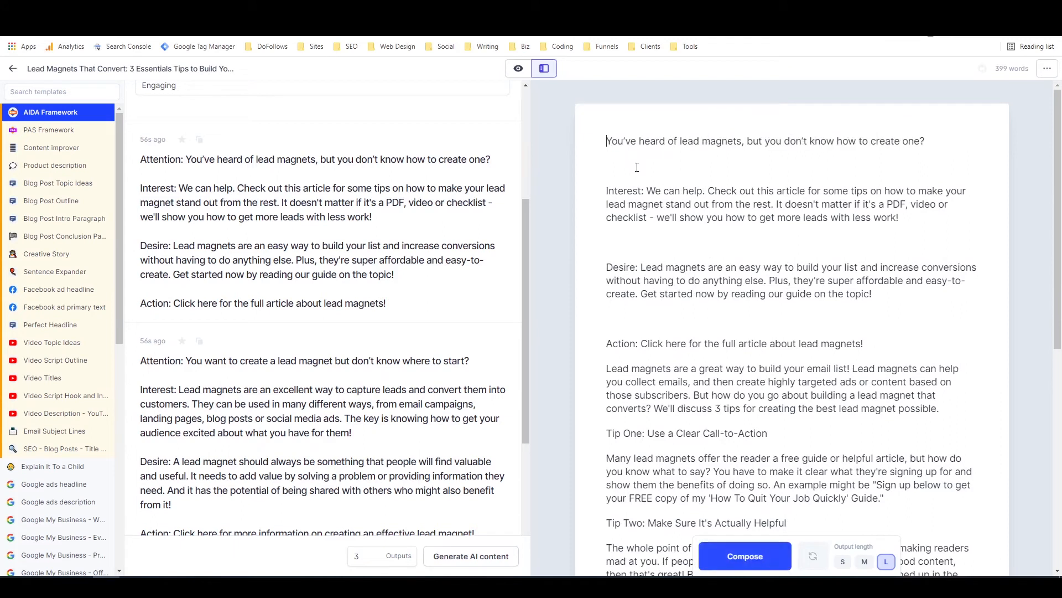
pyautogui.moveTo(649, 191); pyautogui.dragTo(606, 191)
pyautogui.press('BackSpace')
pyautogui.moveTo(642, 269); pyautogui.dragTo(605, 268)
pyautogui.press('BackSpace')
pyautogui.moveTo(642, 343); pyautogui.dragTo(606, 344)
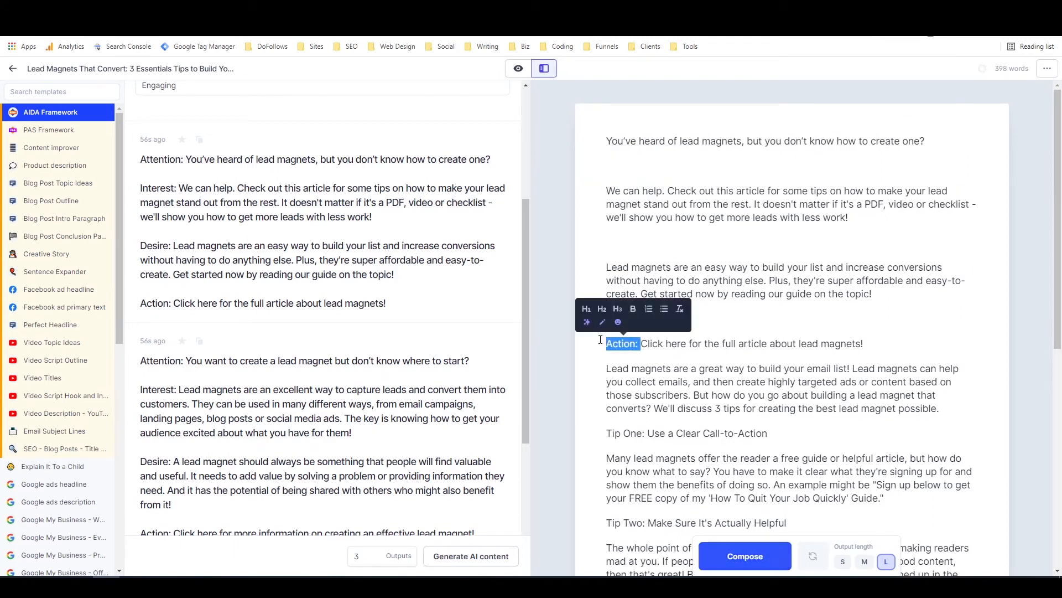
pyautogui.press('BackSpace')
# - Remove the extra blank lines between the pasted AIDA paragraphs
pyautogui.press('BackSpace')
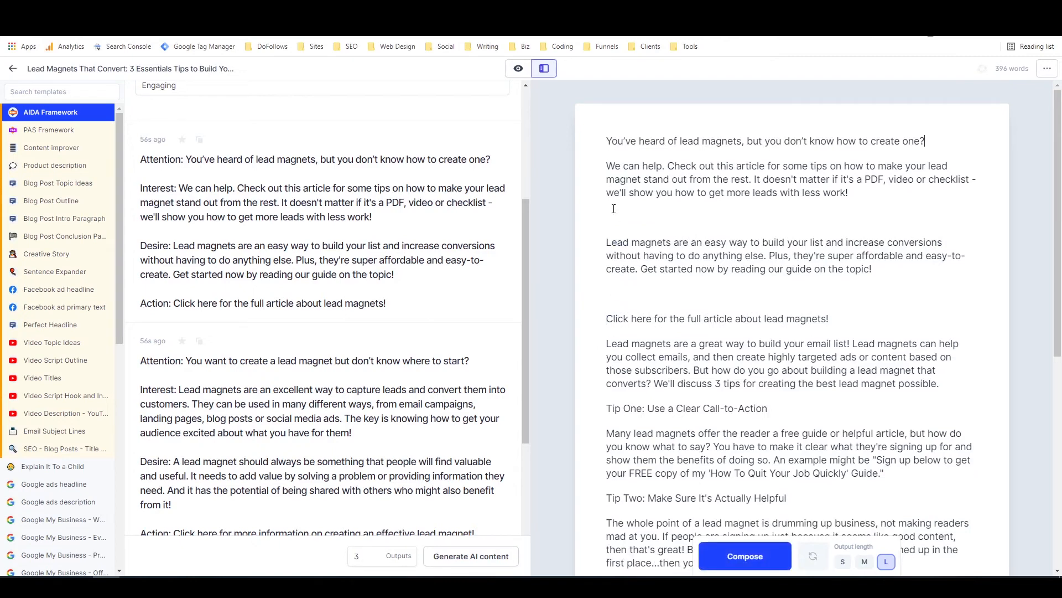
pyautogui.click(615, 214)
pyautogui.press('BackSpace')
pyautogui.click(608, 267)
pyautogui.press('BackSpace')
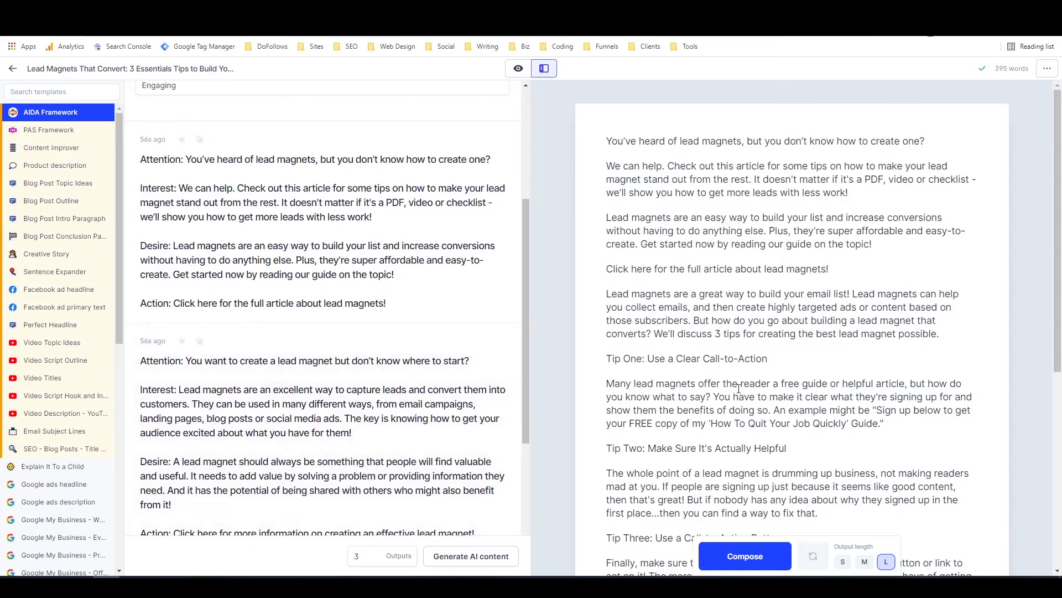
# - Compose more content at the end of the article, continuing from "Tip One will be"
pyautogui.scroll(-5, 730, 365)
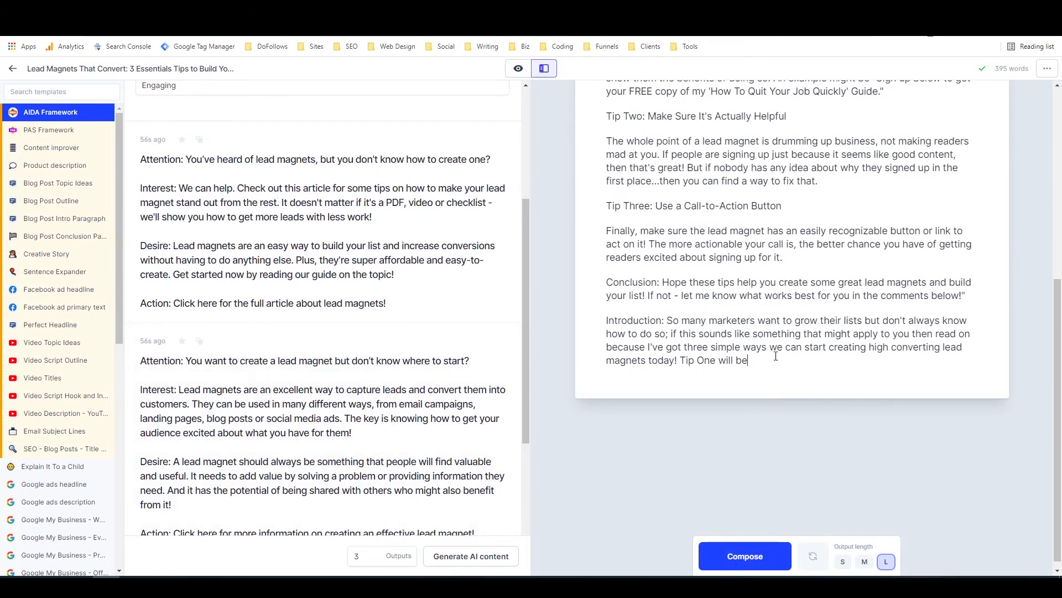
pyautogui.click(747, 556)
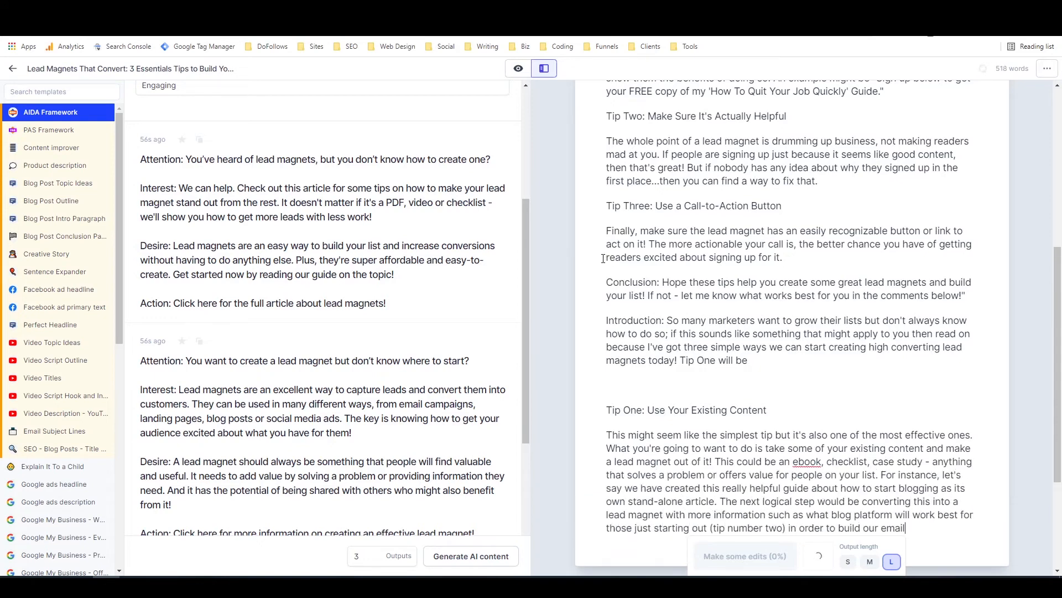
pyautogui.scroll(3, 604, 259)
pyautogui.scroll(5, 604, 258)
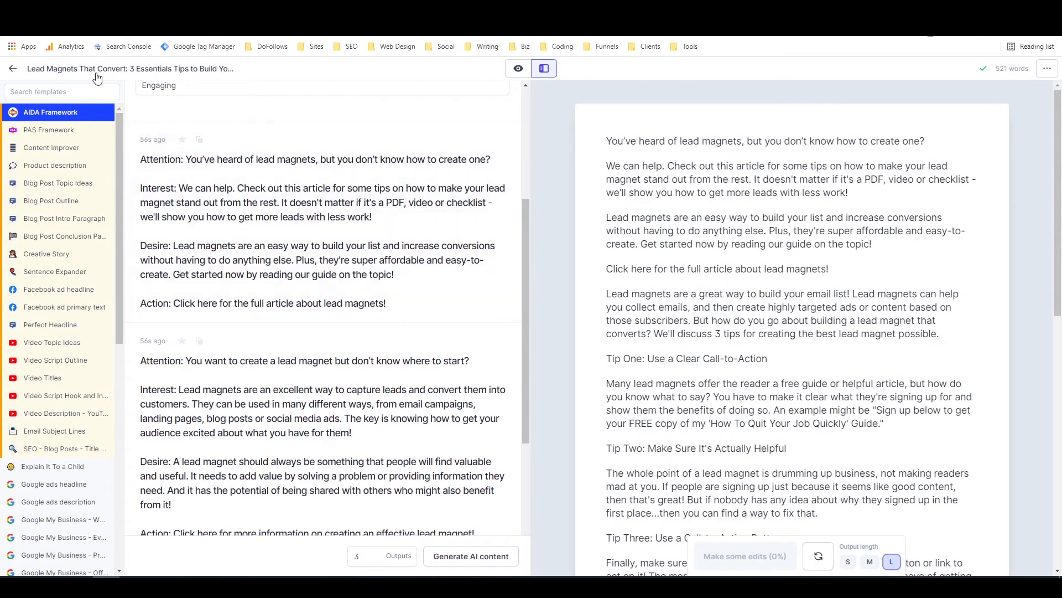
# - Leave the article and look through the template categories one by one, from Frameworks to Google
pyautogui.click(14, 69)
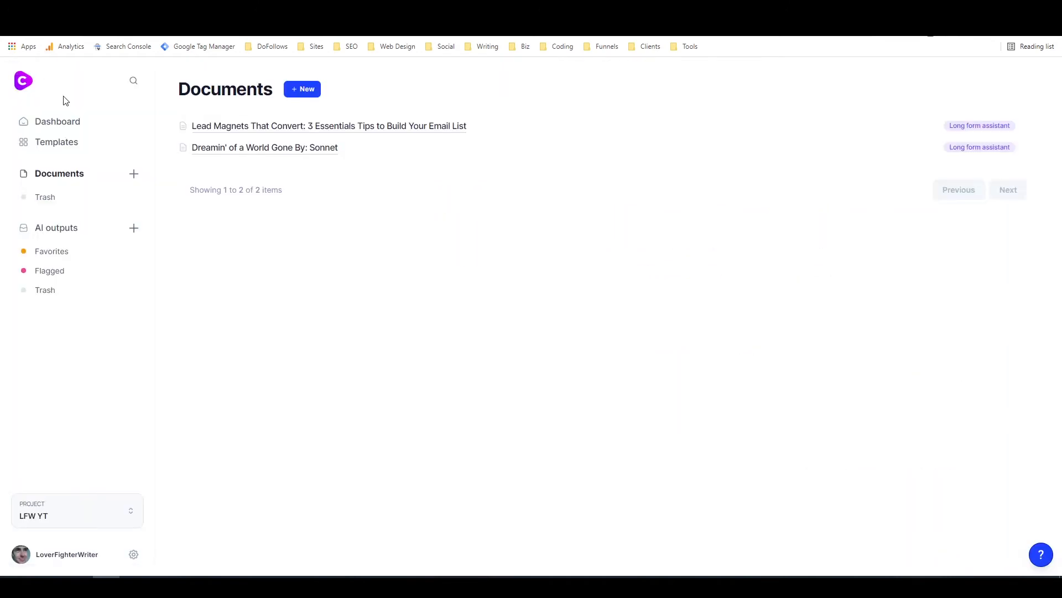
pyautogui.click(58, 145)
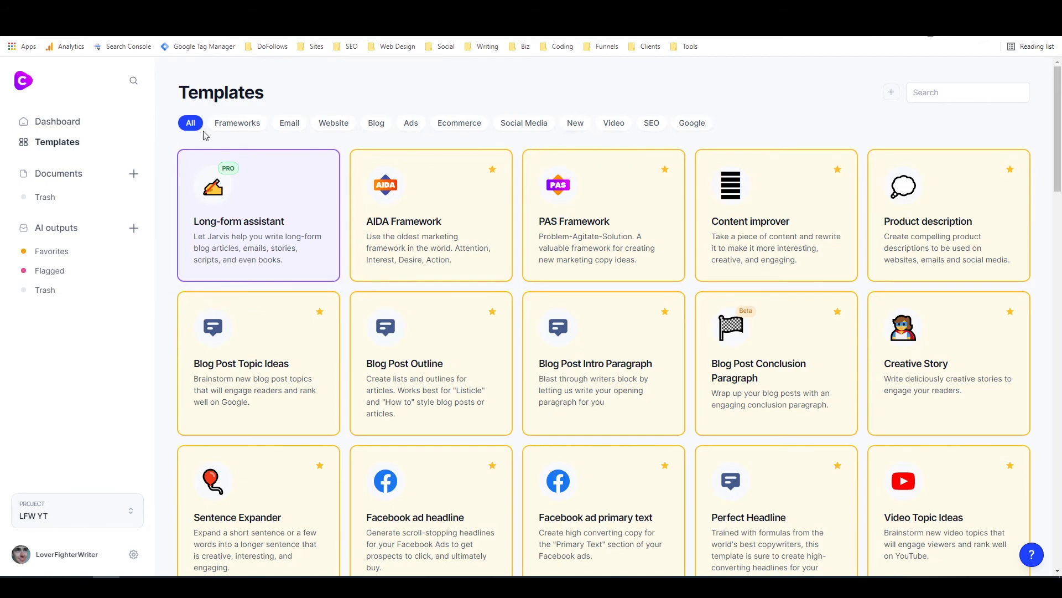
pyautogui.click(238, 128)
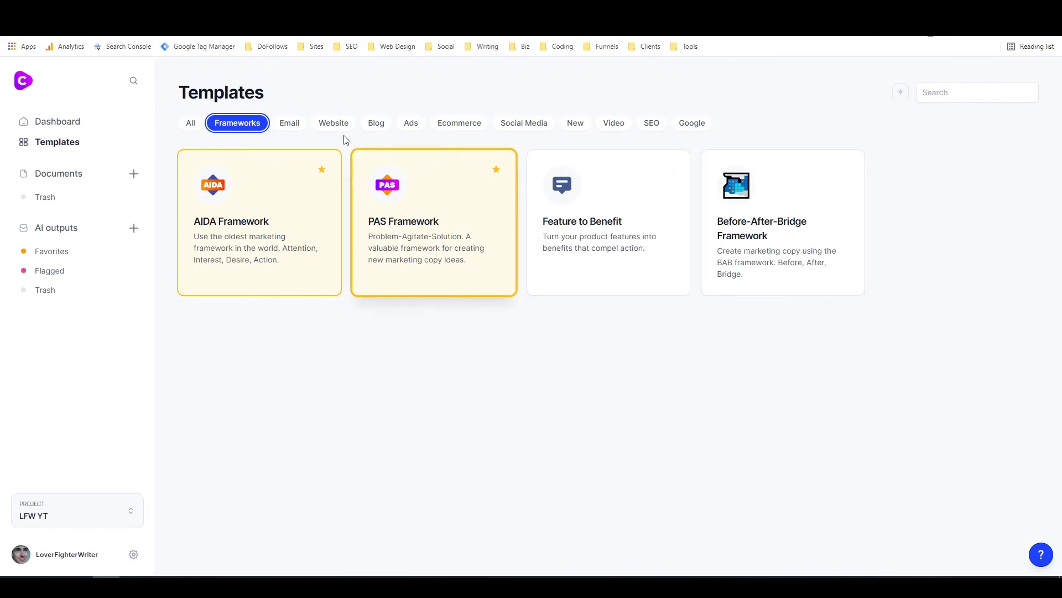
pyautogui.click(291, 123)
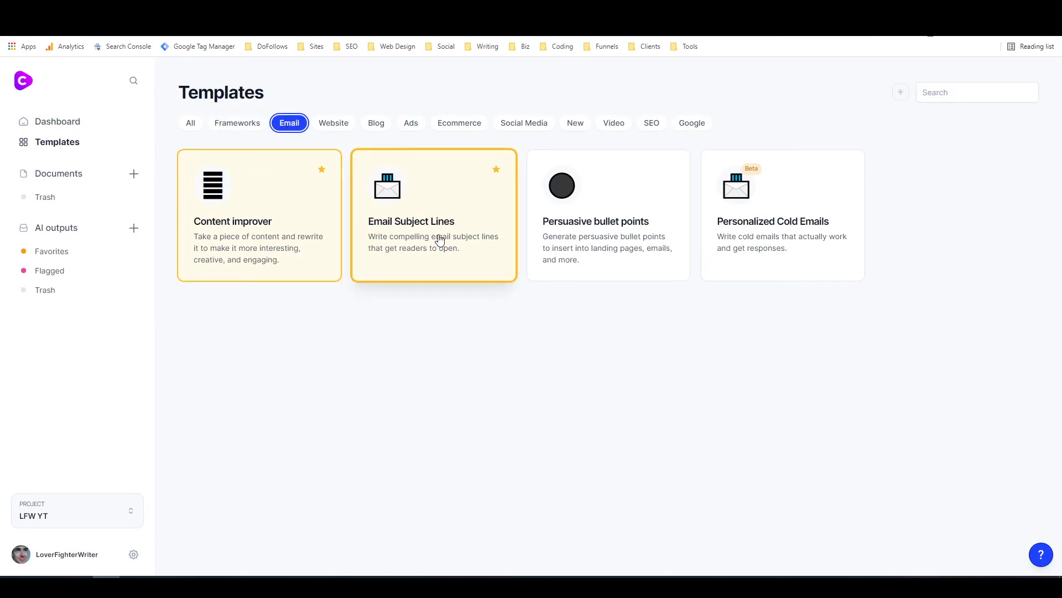
pyautogui.click(329, 130)
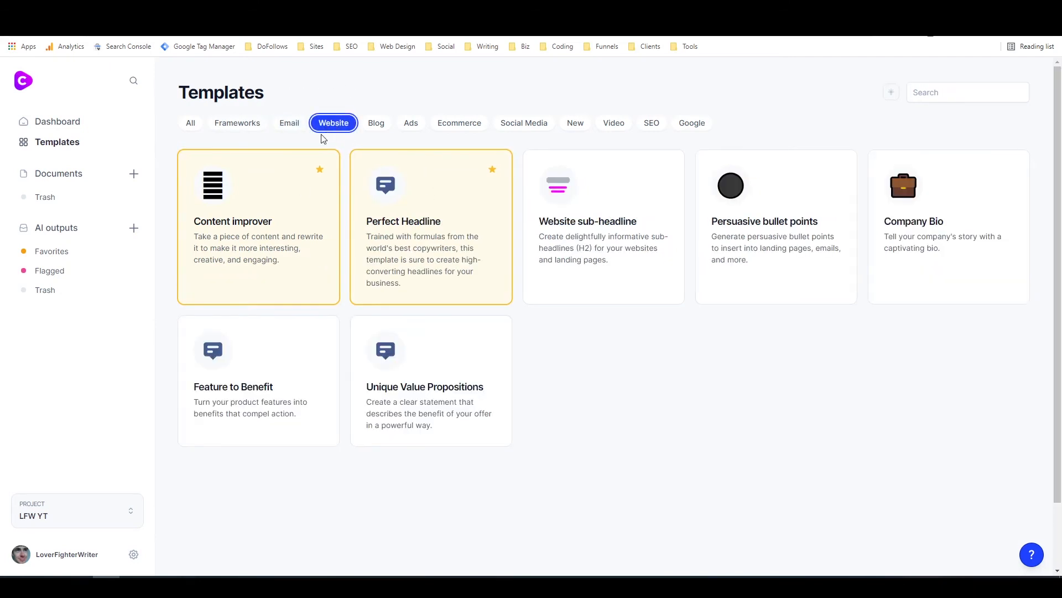
pyautogui.click(386, 128)
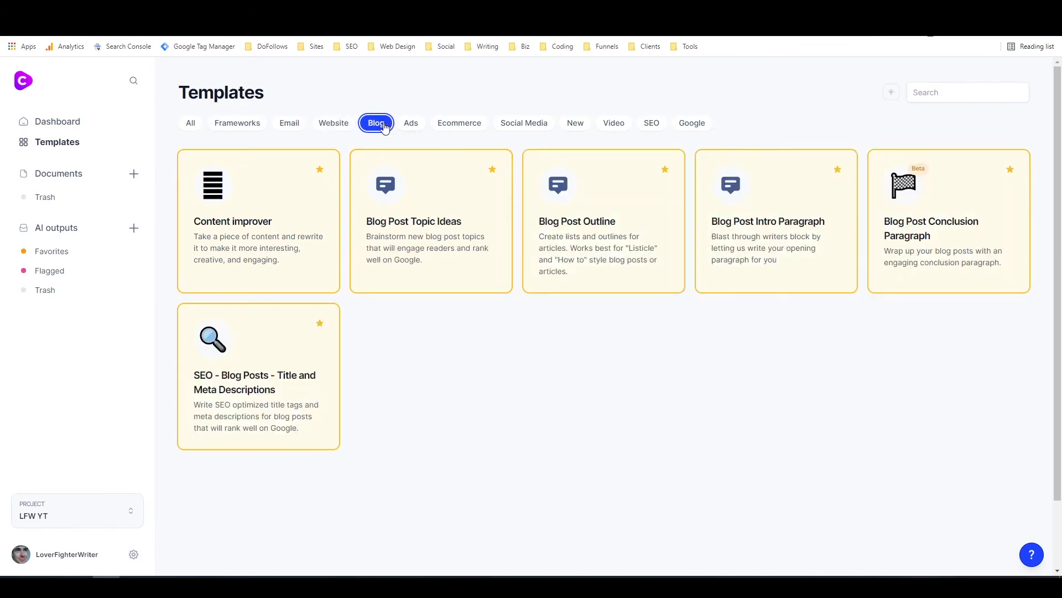
pyautogui.click(416, 129)
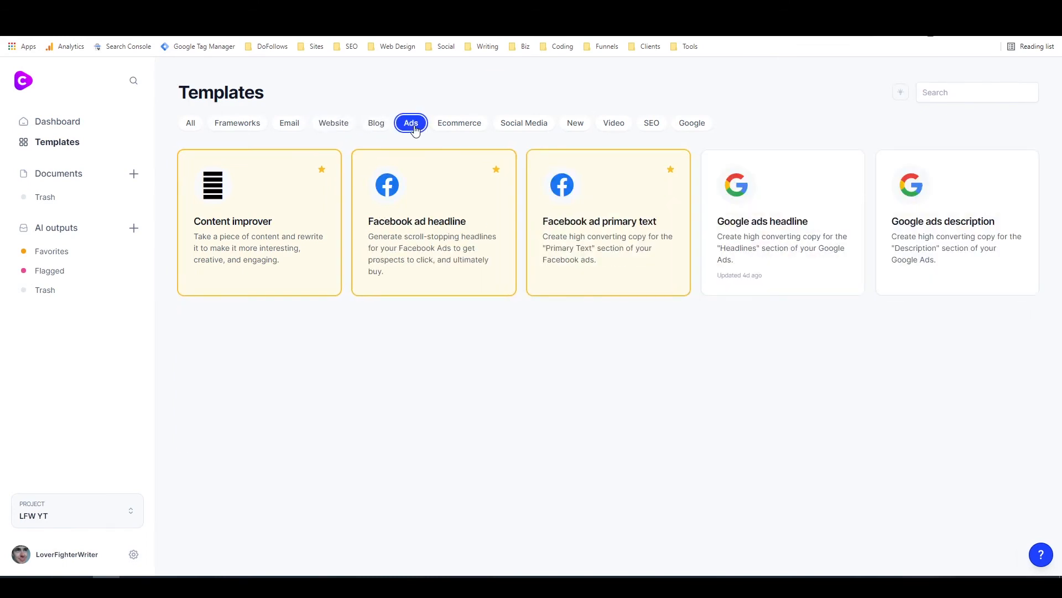
pyautogui.click(466, 128)
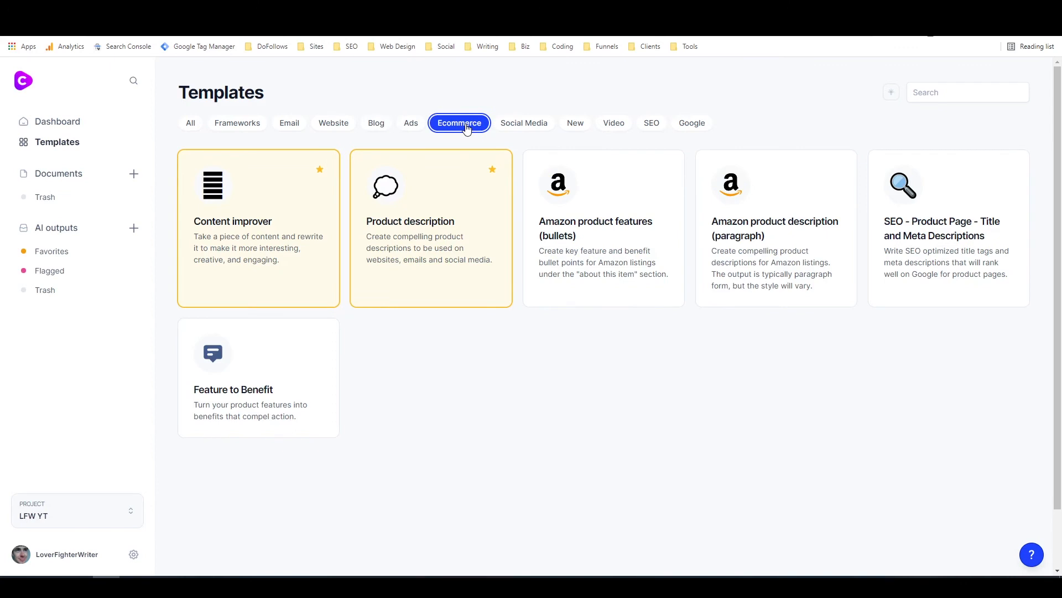
pyautogui.click(534, 128)
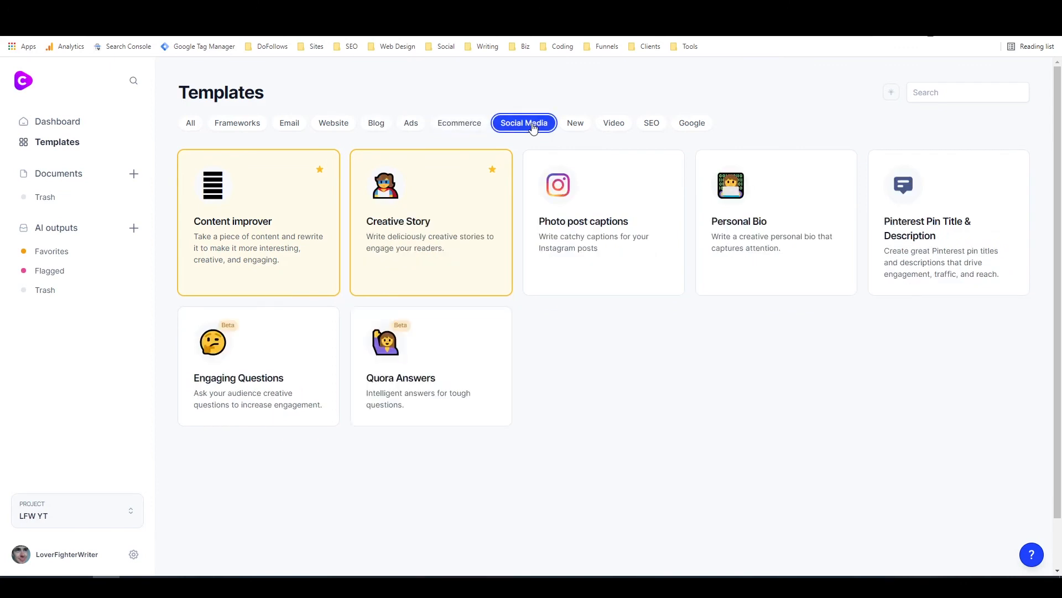
pyautogui.click(575, 134)
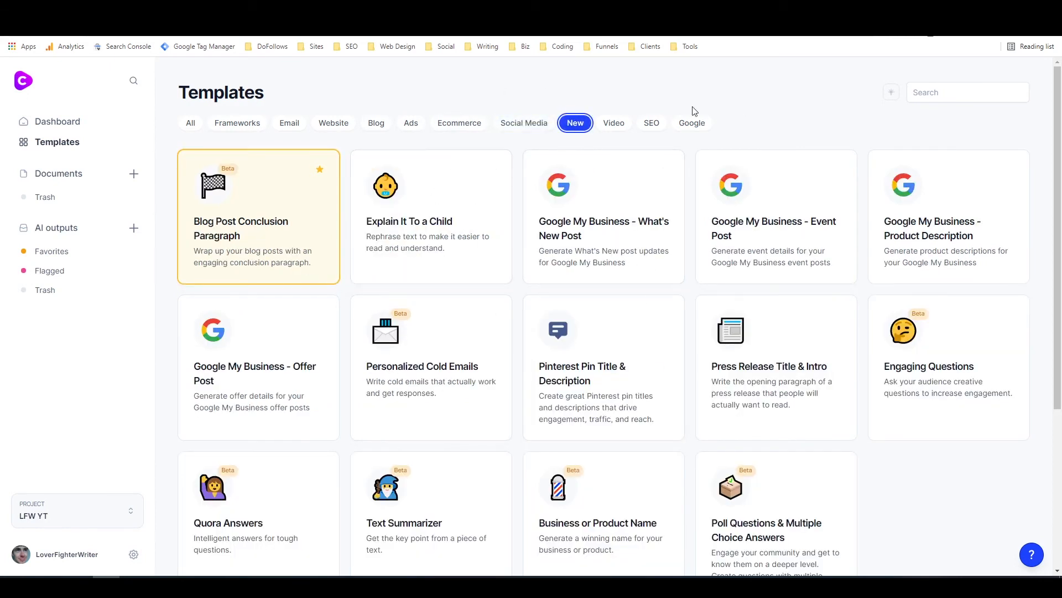
pyautogui.click(619, 123)
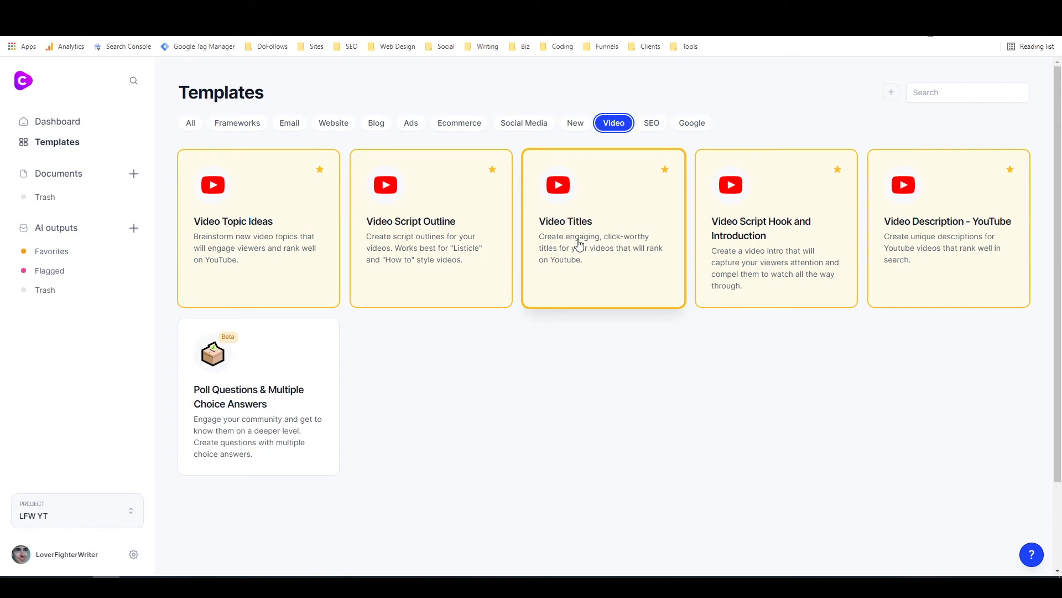
pyautogui.click(650, 125)
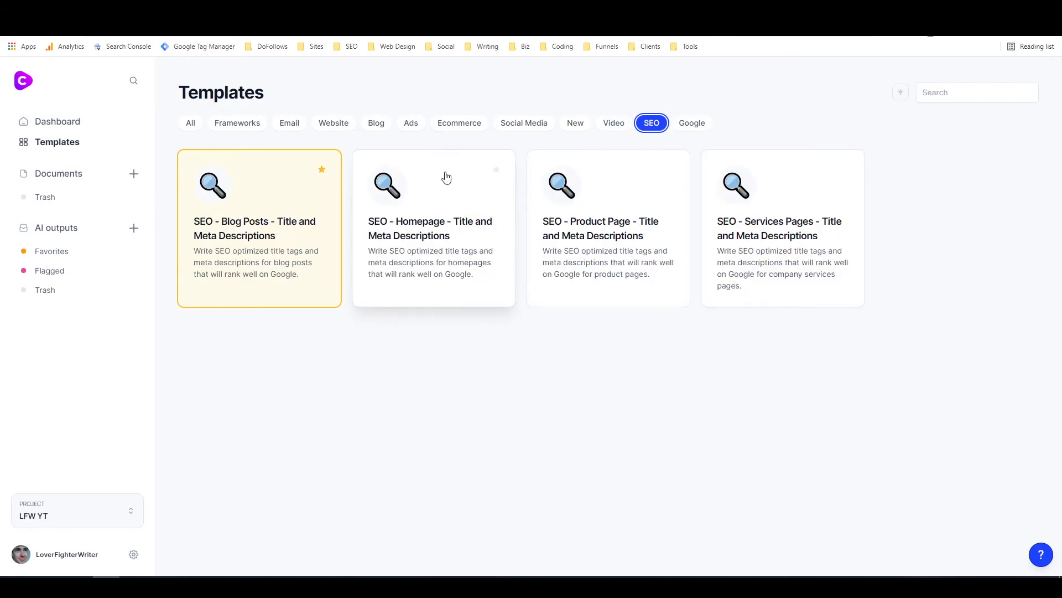
pyautogui.click(693, 123)
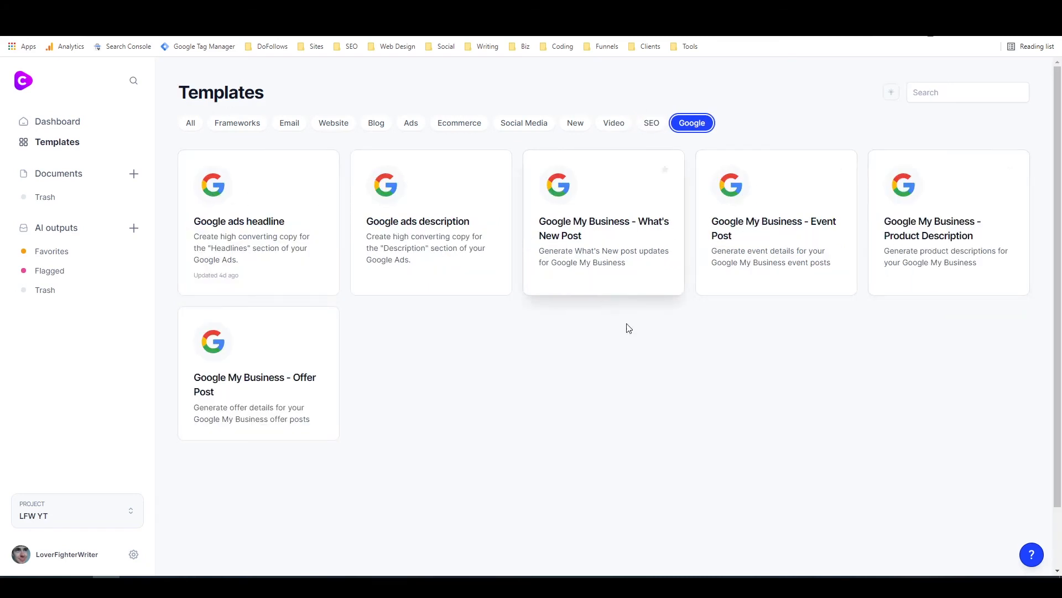
# - List all templates again and open the Quora Answers template
pyautogui.click(192, 124)
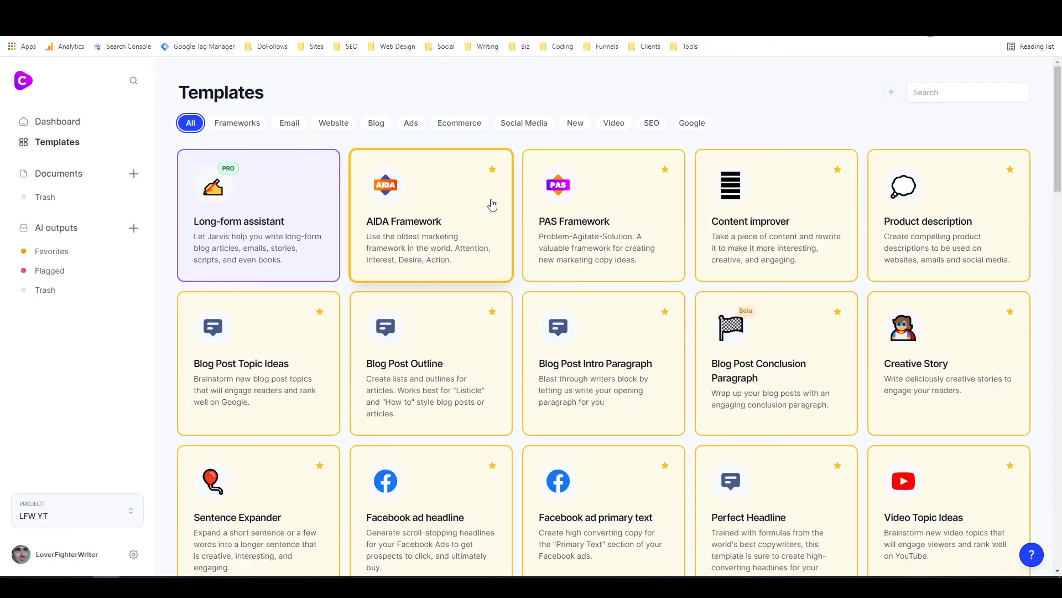
pyautogui.scroll(-7, 494, 205)
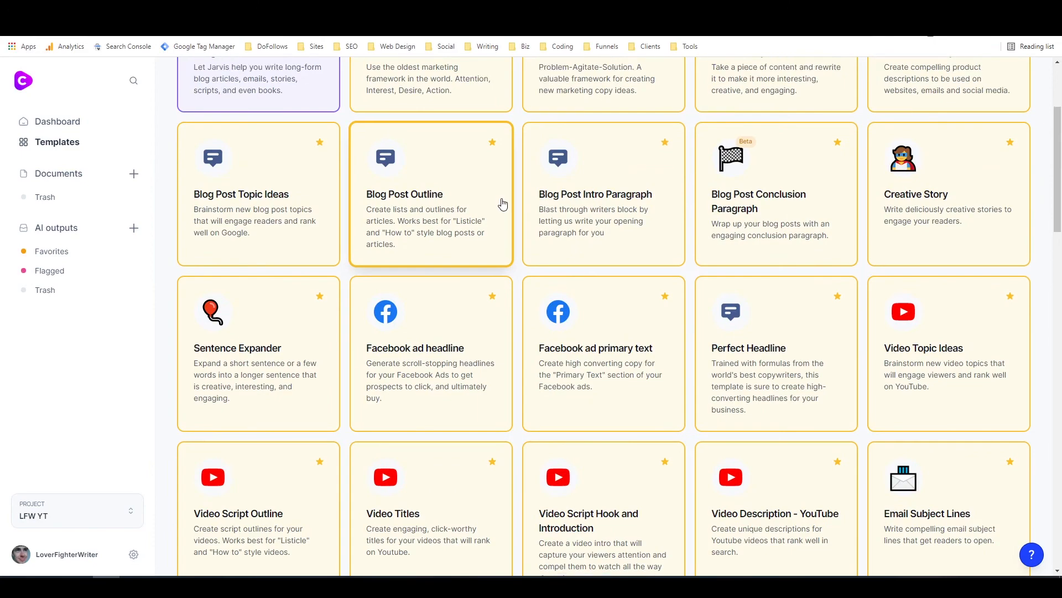
pyautogui.scroll(-10, 503, 204)
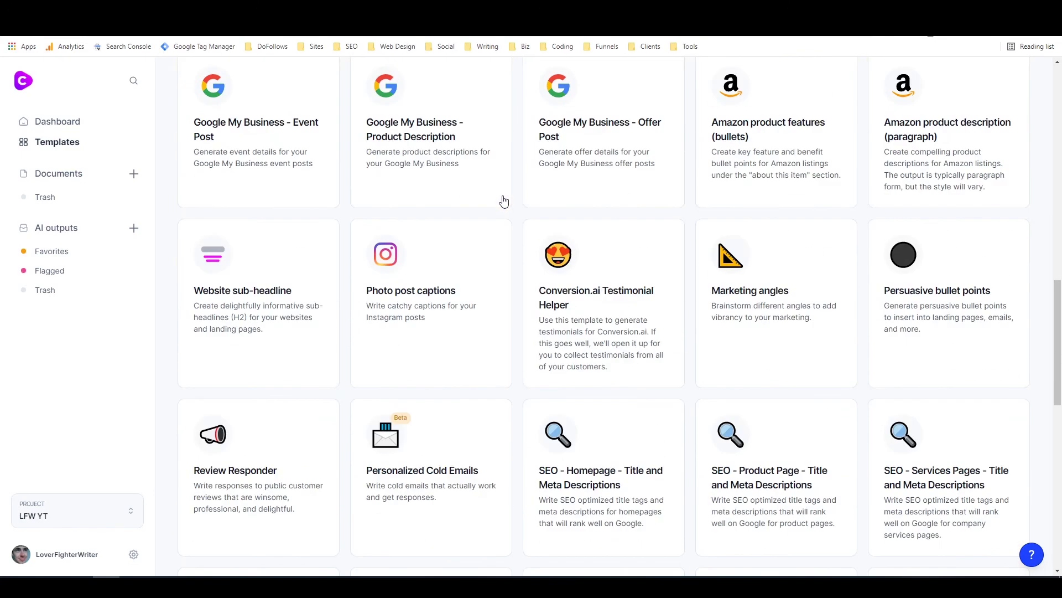
pyautogui.scroll(-8, 504, 201)
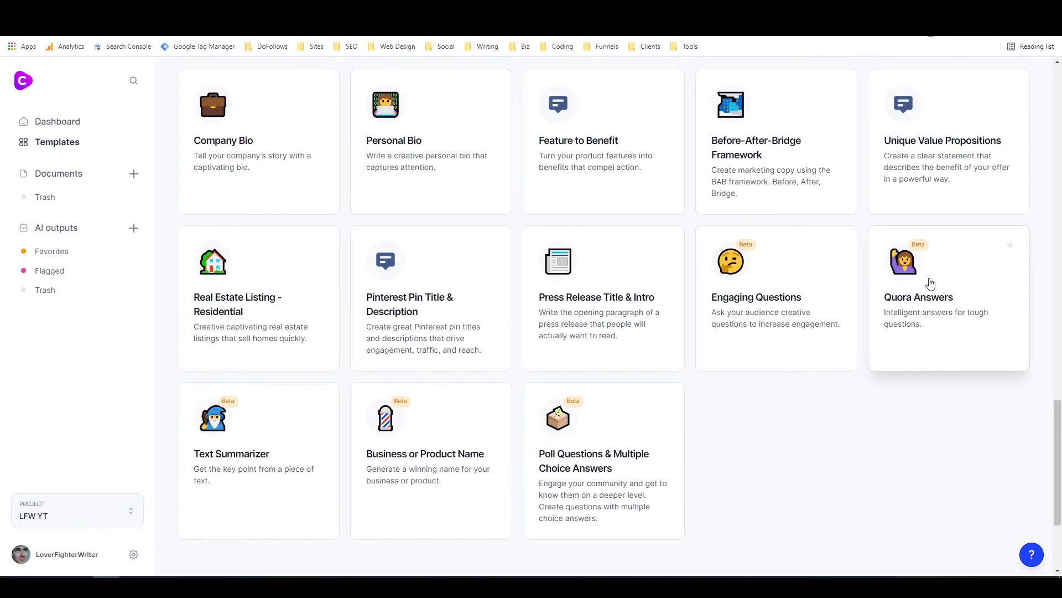
pyautogui.click(970, 280)
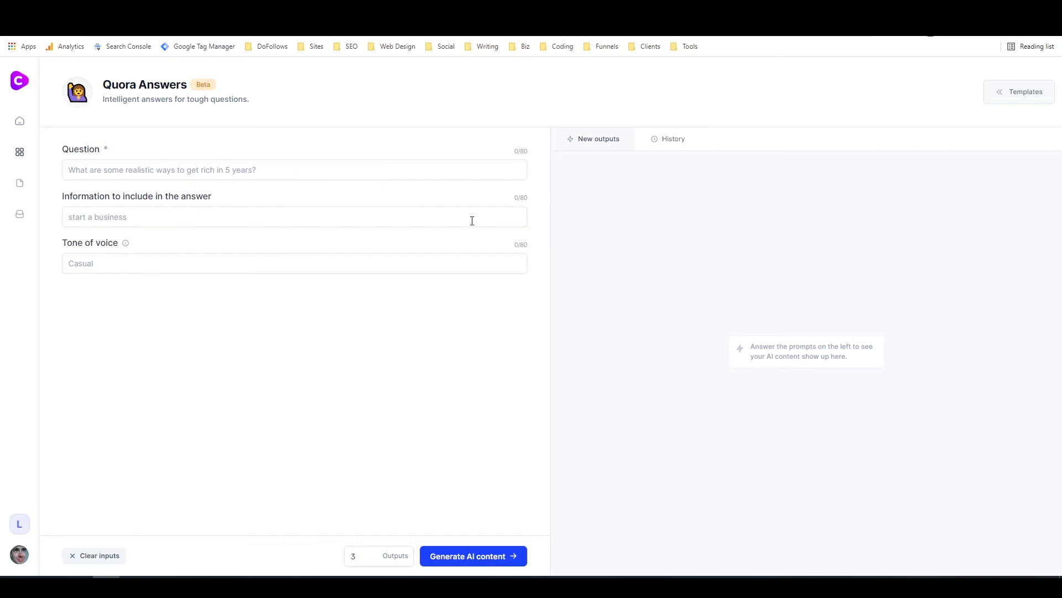
# - Generate answers to "How do I beat writer's block?", including "Use AI copywriting software" and using an "Engaging" tone of voice
pyautogui.click(309, 173)
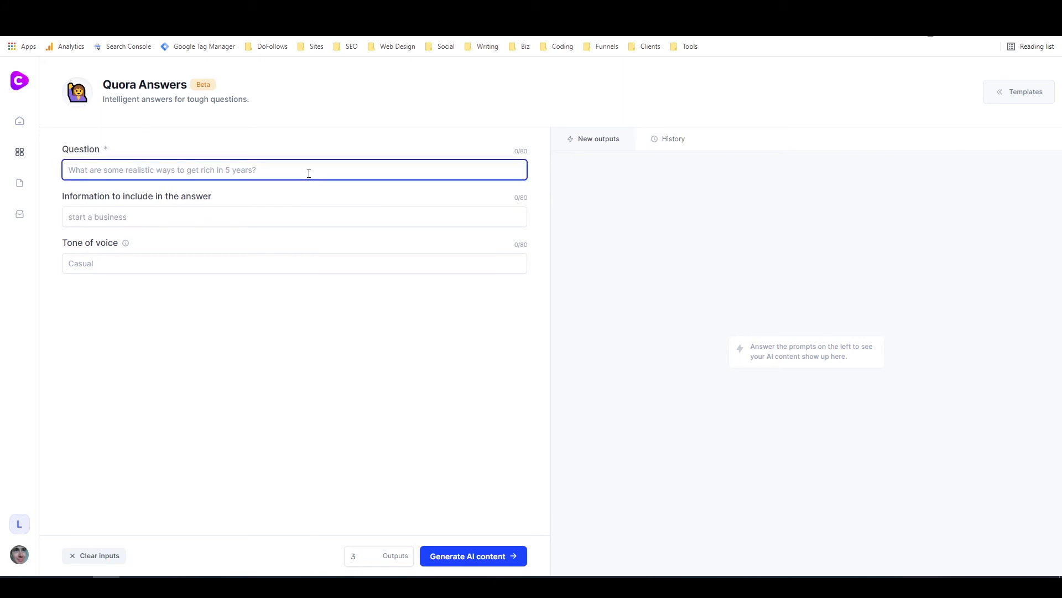
pyautogui.write("How do I beat writer's block?")
pyautogui.press('Tab')
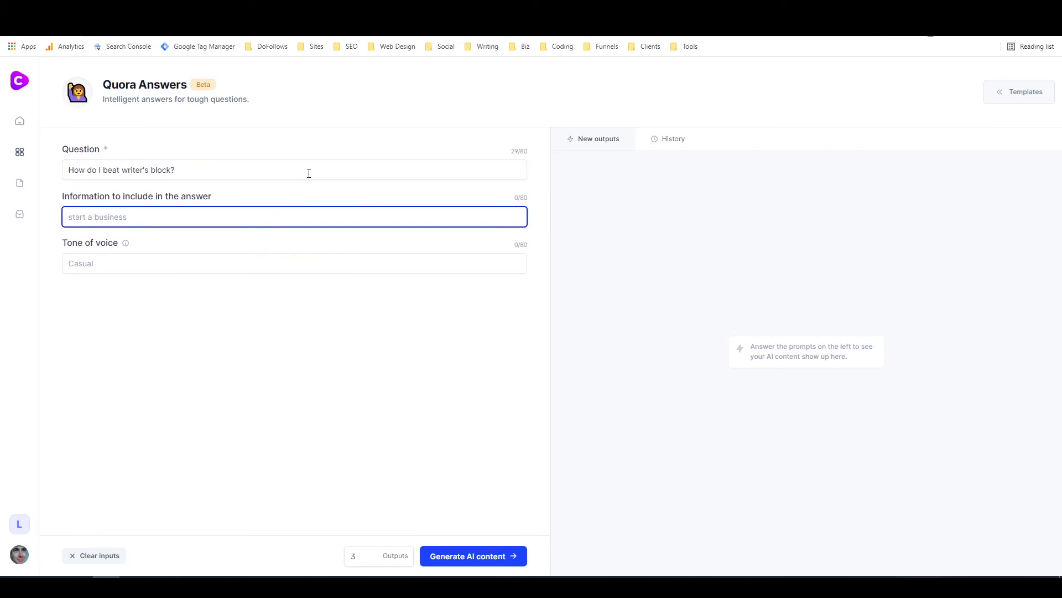
pyautogui.write('Use aI copywriting software')
pyautogui.press('Tab')
pyautogui.press('Tab')
pyautogui.write('Engaging')
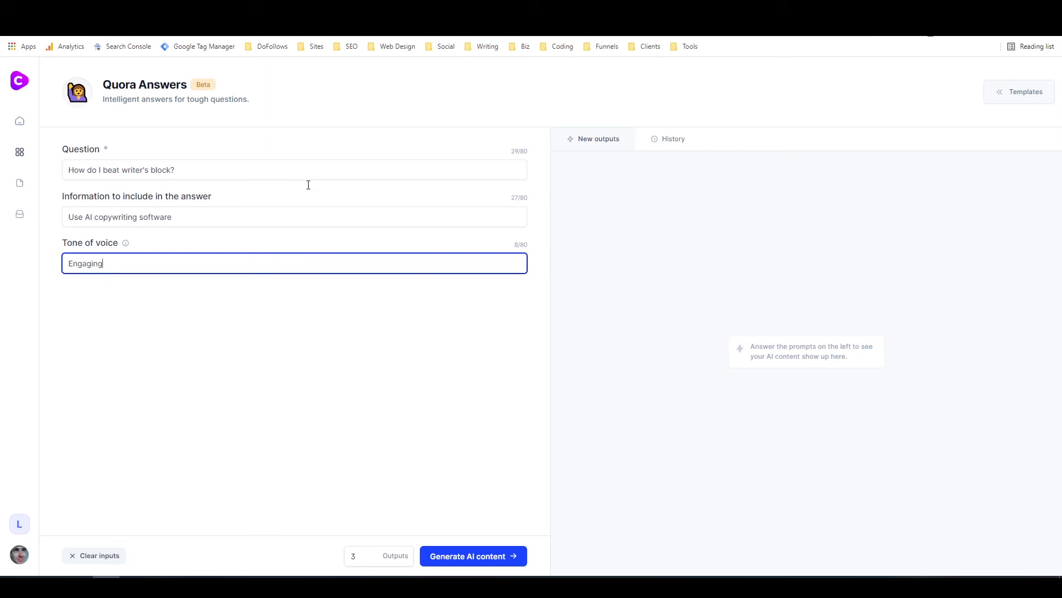
pyautogui.click(457, 555)
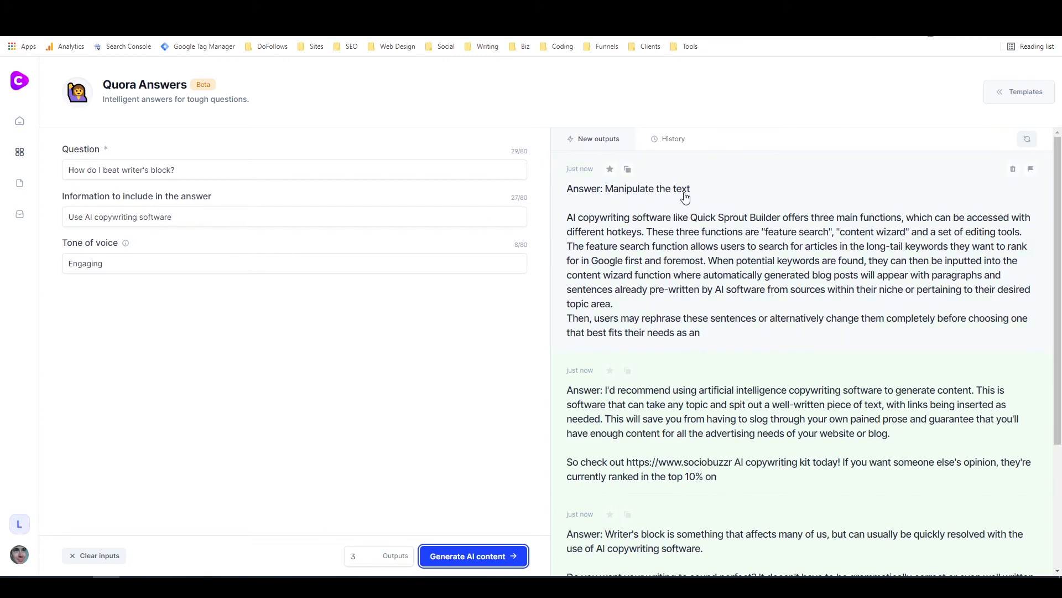
# - Open the first generated answer and replace "Quick Sprout Builder" with "Conversion AI", closing it when done
pyautogui.scroll(-1, 643, 195)
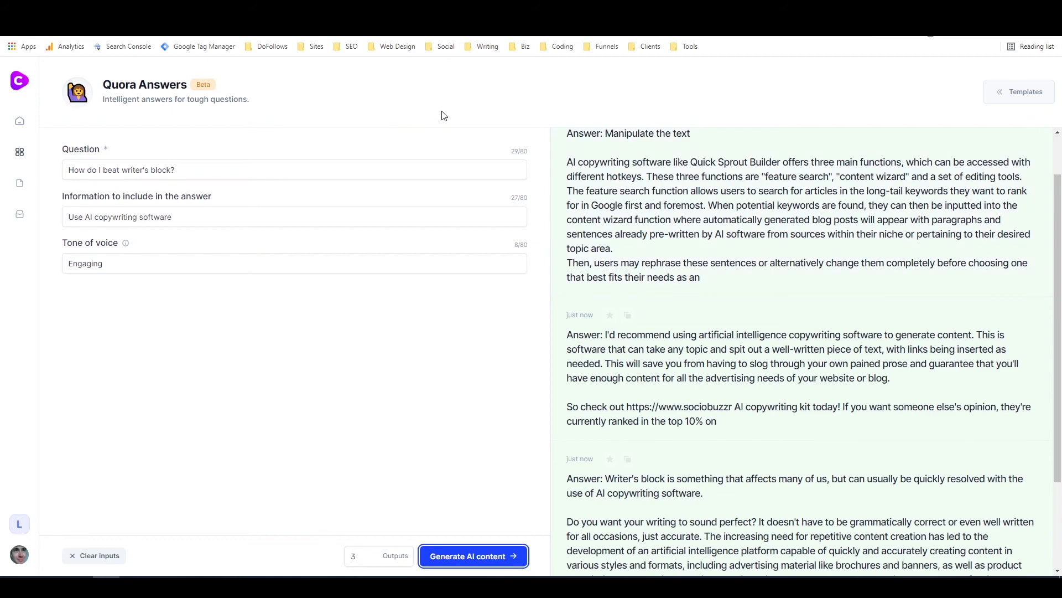
pyautogui.click(732, 172)
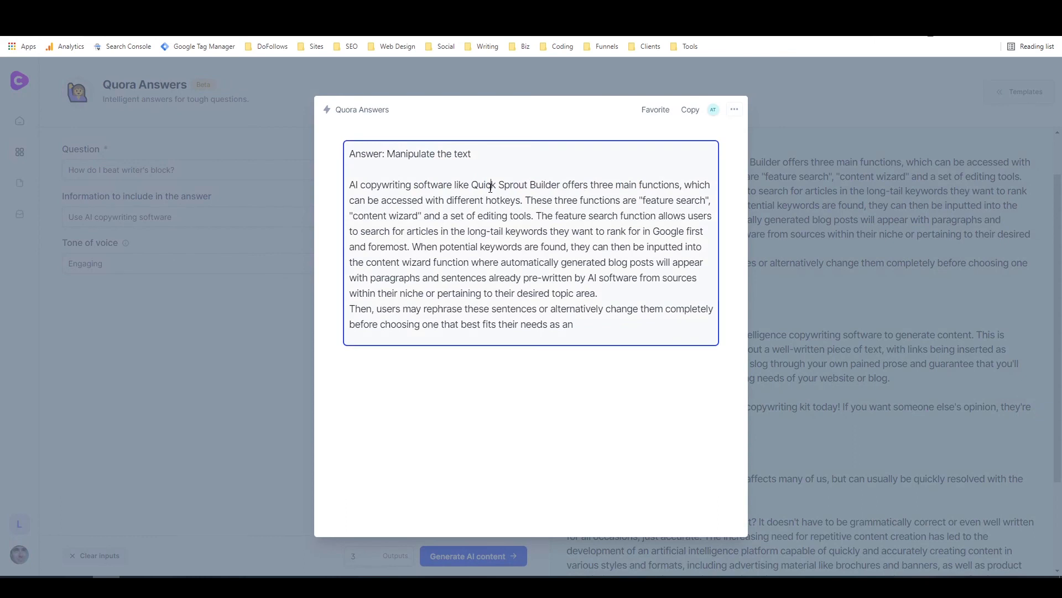
pyautogui.moveTo(472, 184); pyautogui.dragTo(560, 183)
pyautogui.write('Conversion AI')
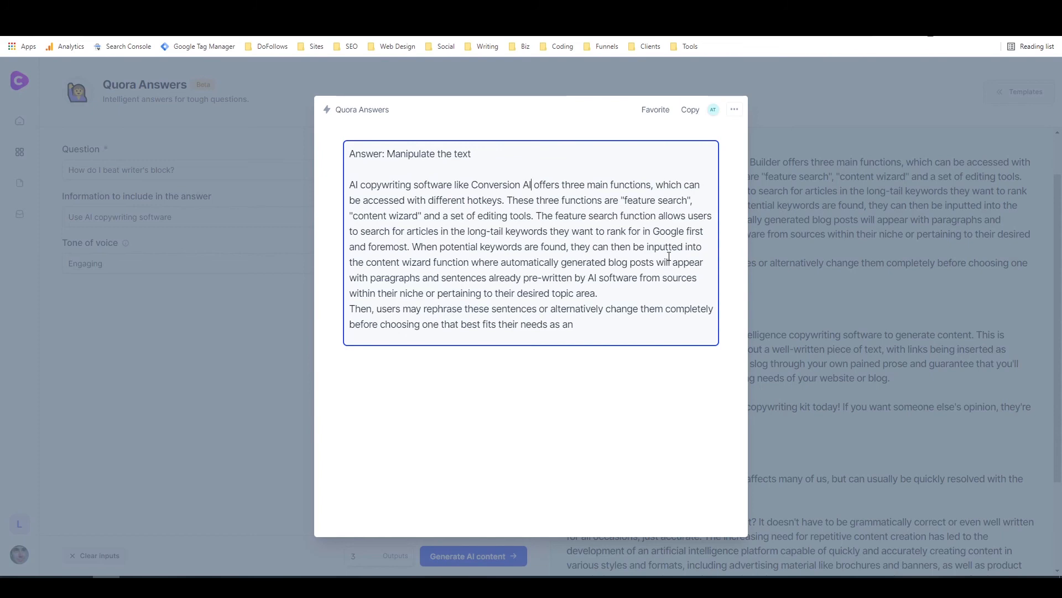
pyautogui.click(815, 132)
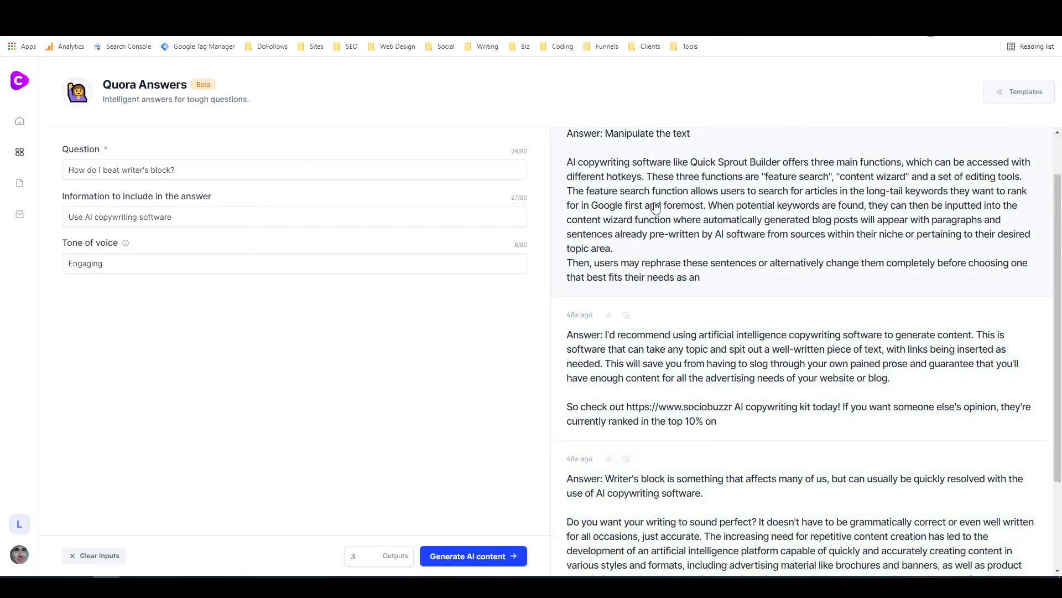
# - Open the second generated answer and delete its closing paragraph beginning "So check out"
pyautogui.scroll(-2, 655, 208)
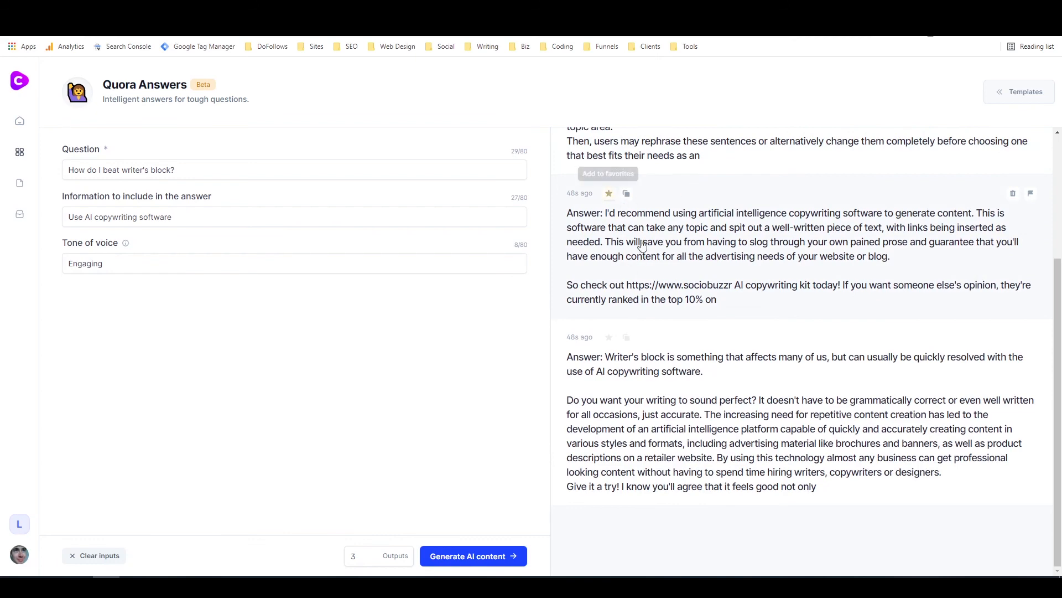
pyautogui.click(632, 231)
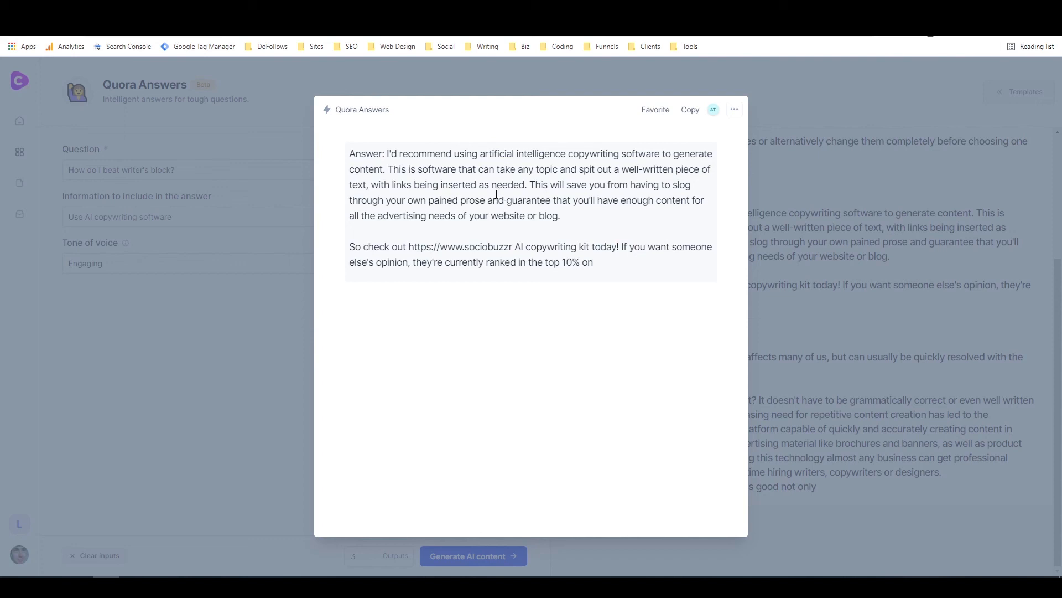
pyautogui.click(675, 267)
pyautogui.moveTo(623, 265)
pyautogui.mouseDown()
pyautogui.moveTo(319, 228)
pyautogui.moveTo(618, 269)
pyautogui.mouseUp()
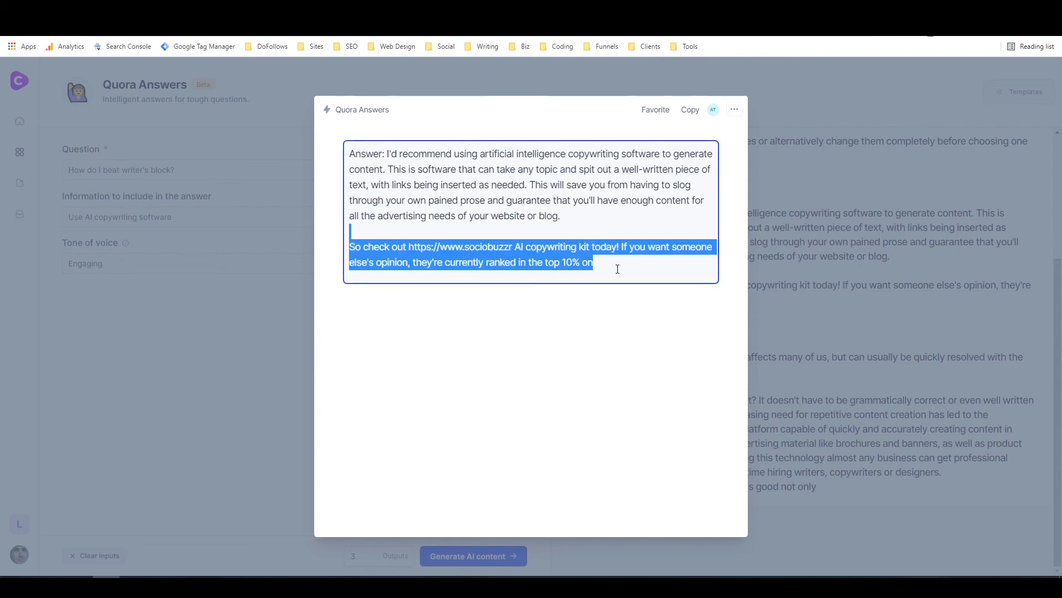
pyautogui.press('BackSpace')
pyautogui.press('BackSpace')
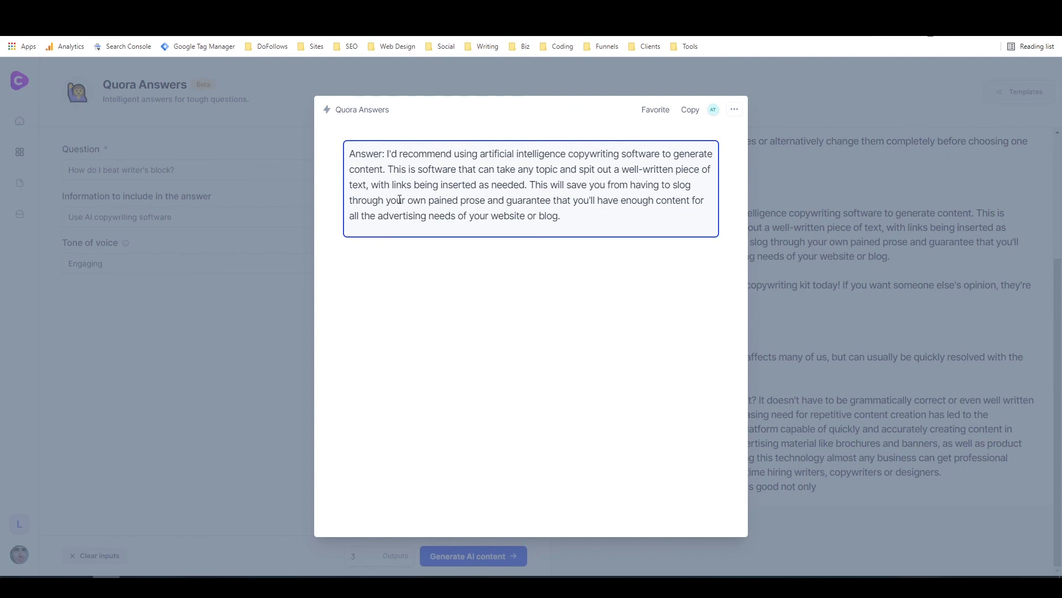
# - Replace "with links being inserted as needed" in the second answer with "including keywords and specific headings where specified"
pyautogui.moveTo(374, 185); pyautogui.dragTo(529, 188)
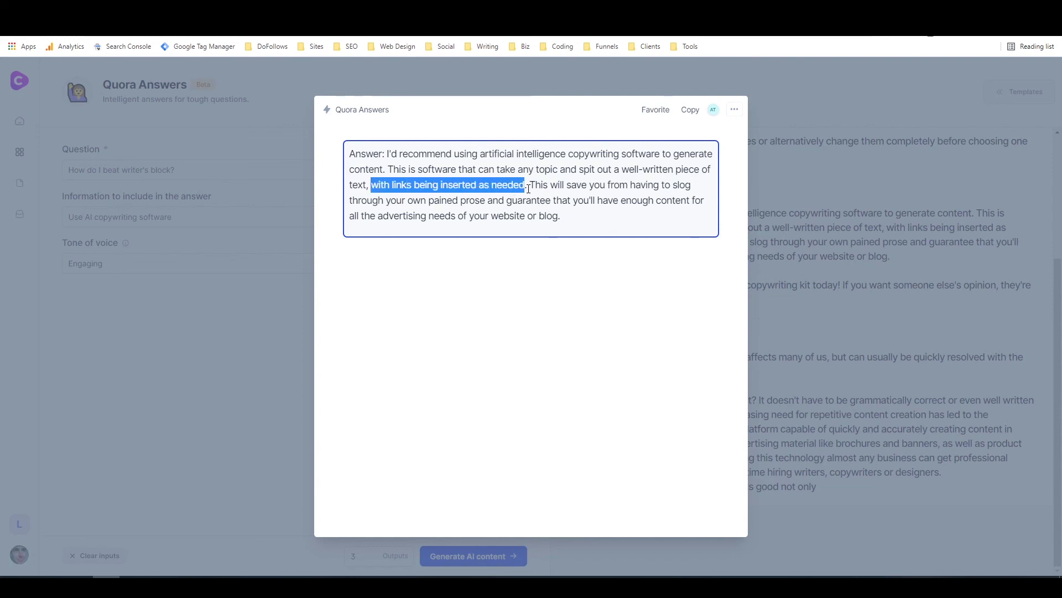
pyautogui.write('including keywor')
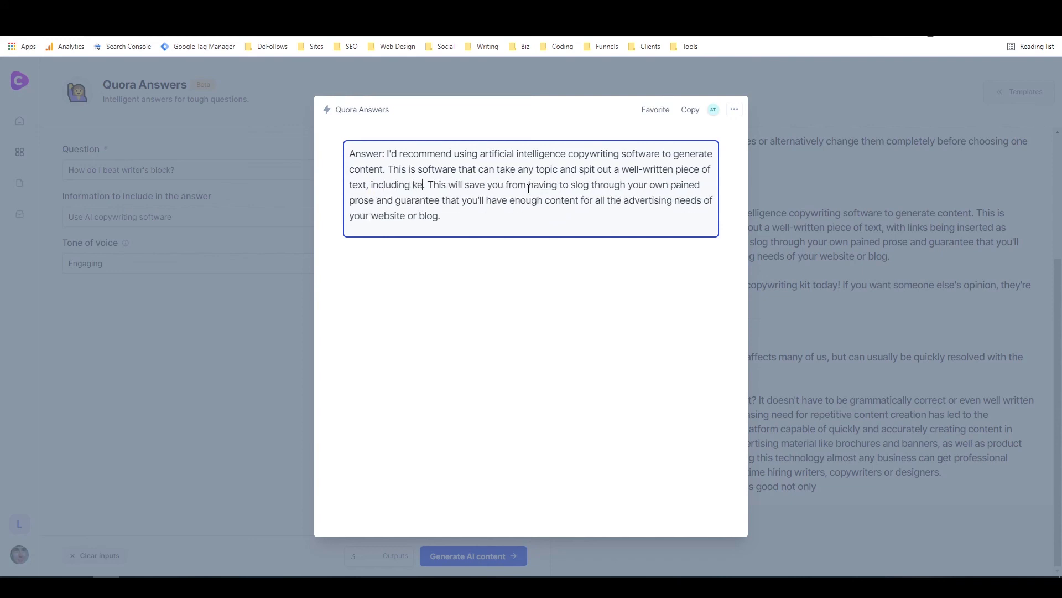
pyautogui.write('ds and specific headings where specificed. This will save you')
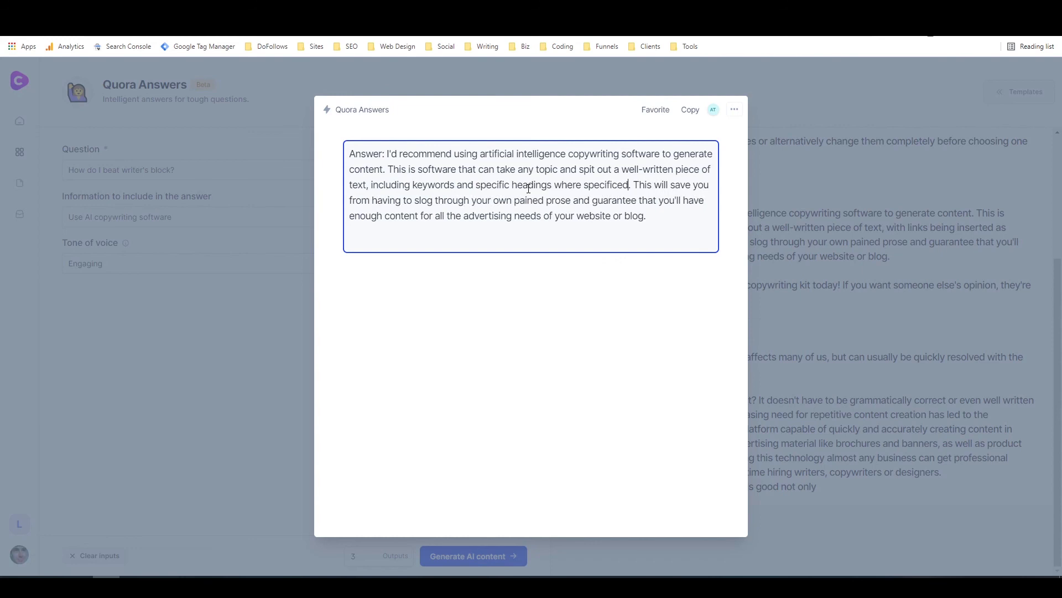
pyautogui.rightClick(591, 185)
pyautogui.click(608, 193)
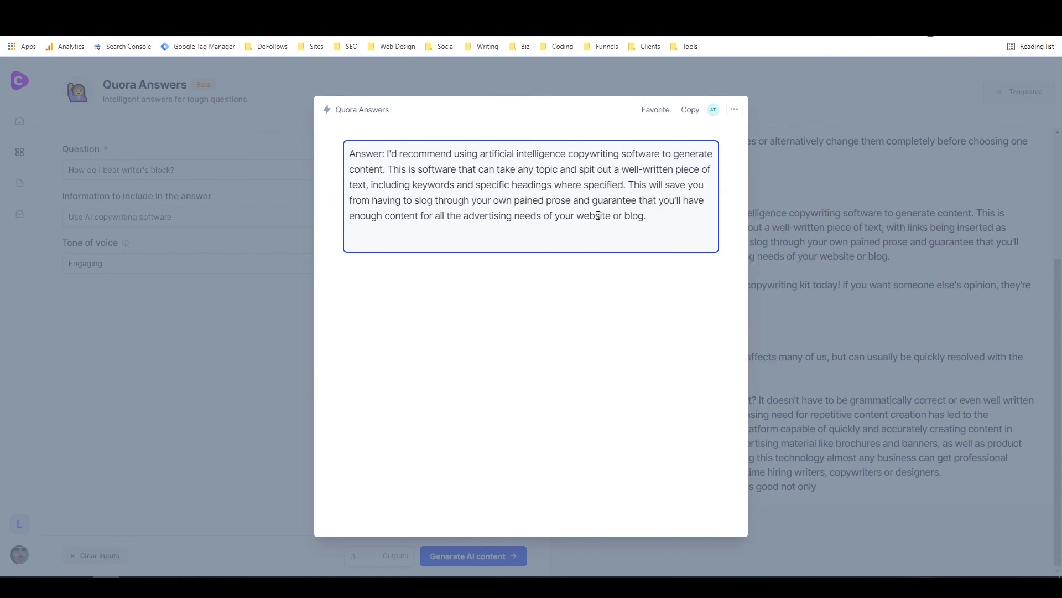
# - Copy the edited second answer to the clipboard, close it and look over the generated answers
pyautogui.click(690, 114)
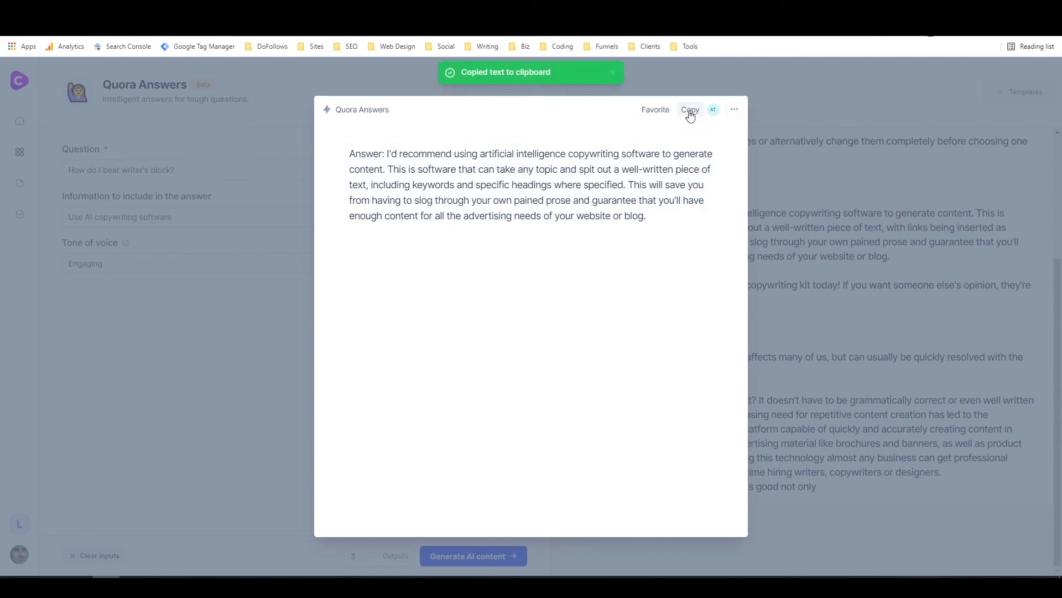
pyautogui.click(798, 115)
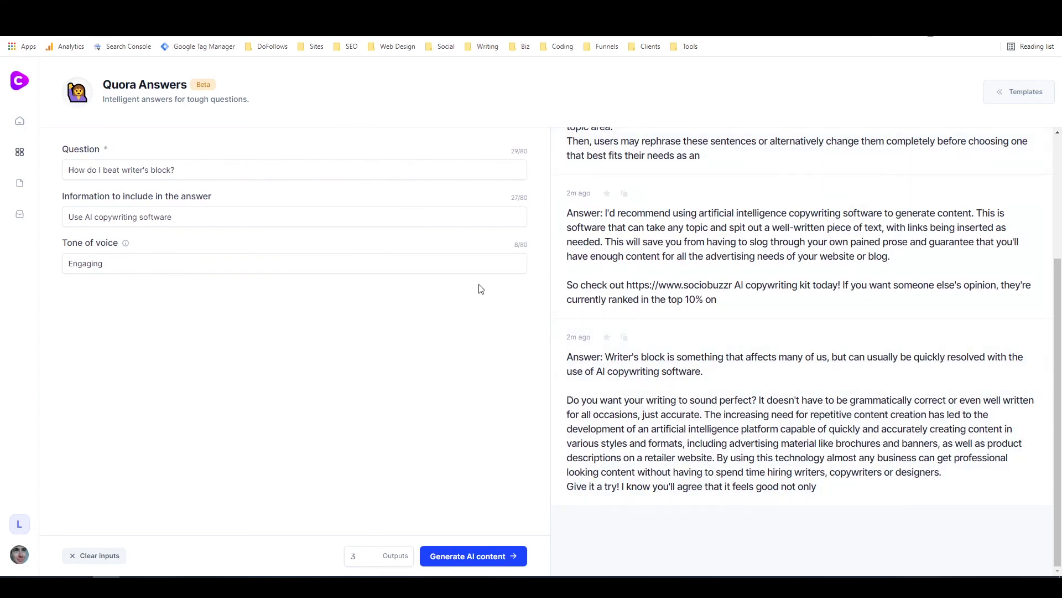
pyautogui.scroll(3, 775, 323)
pyautogui.scroll(-2, 778, 307)
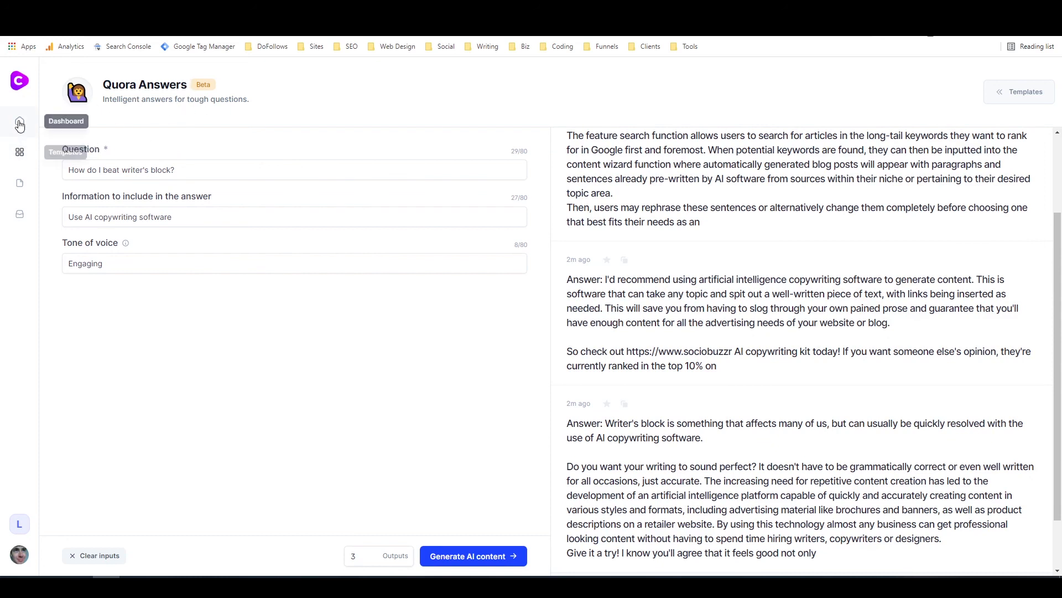
# - Return to the template library and show only the Blog templates
pyautogui.click(20, 154)
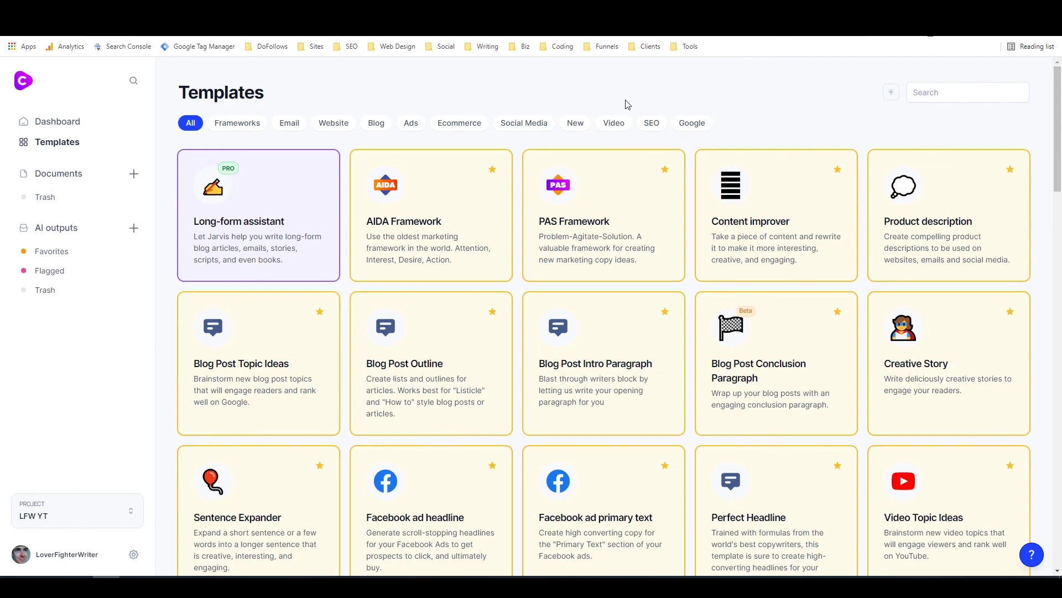
pyautogui.click(382, 125)
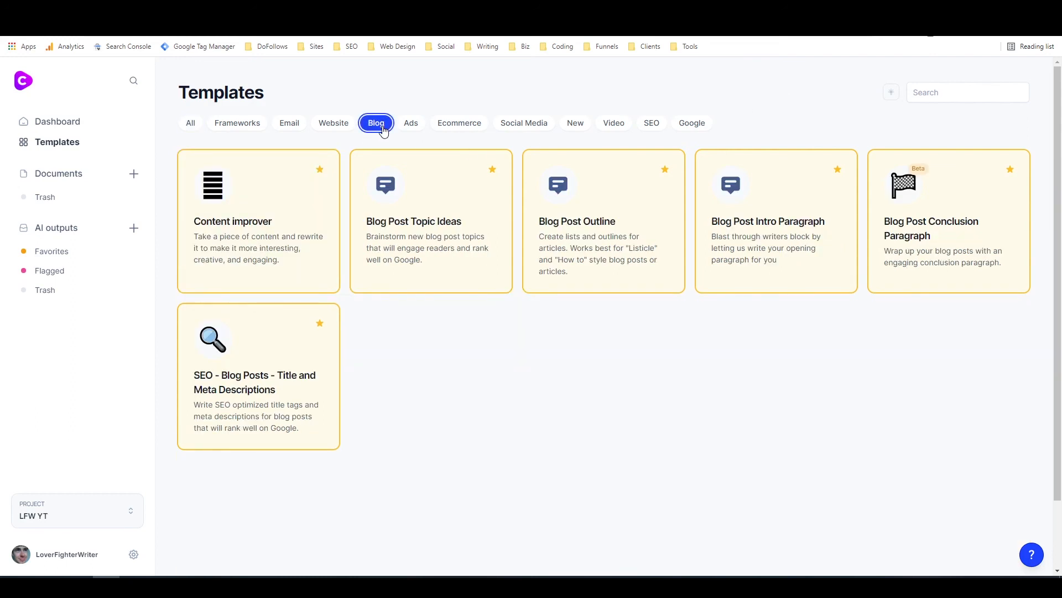